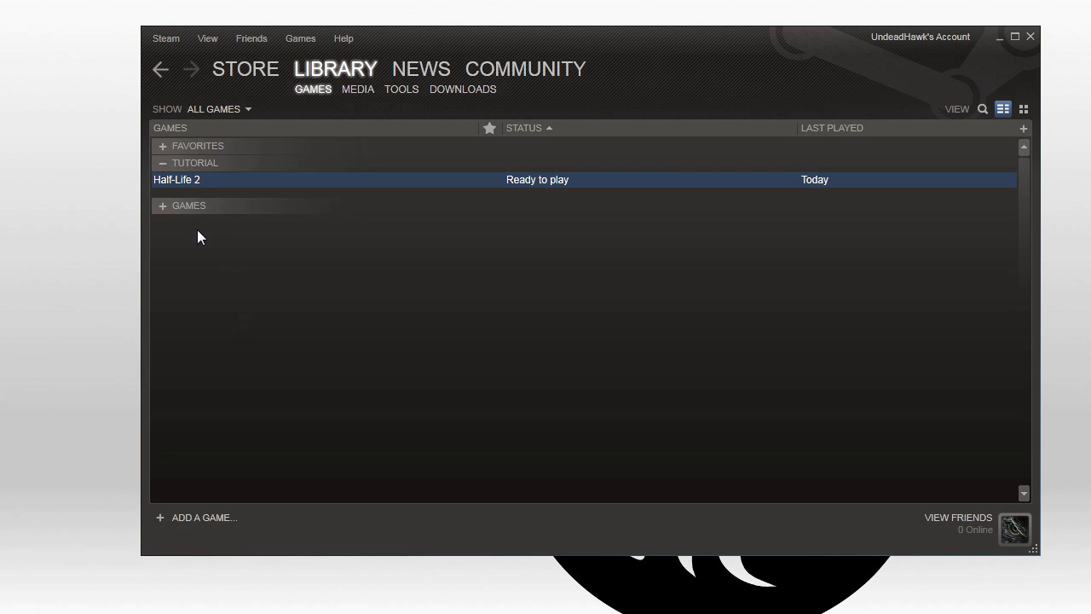
Set the launch options of Half-Life 2 to -console in its properties
{"action": "right_click", "coordinate": [191, 180]}
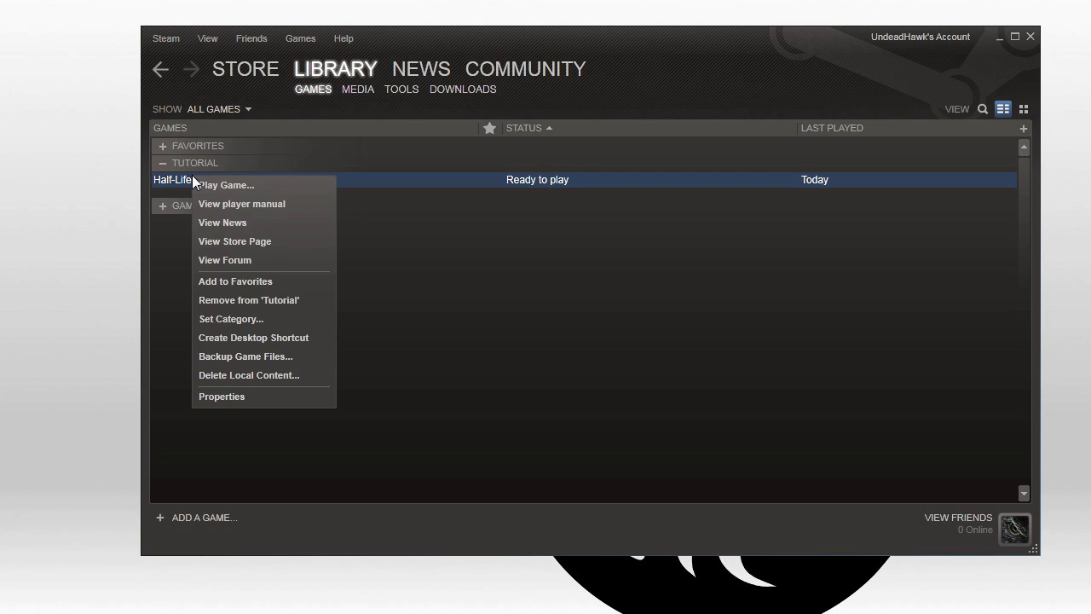
{"action": "left_click", "coordinate": [240, 399]}
{"action": "left_click", "coordinate": [537, 323]}
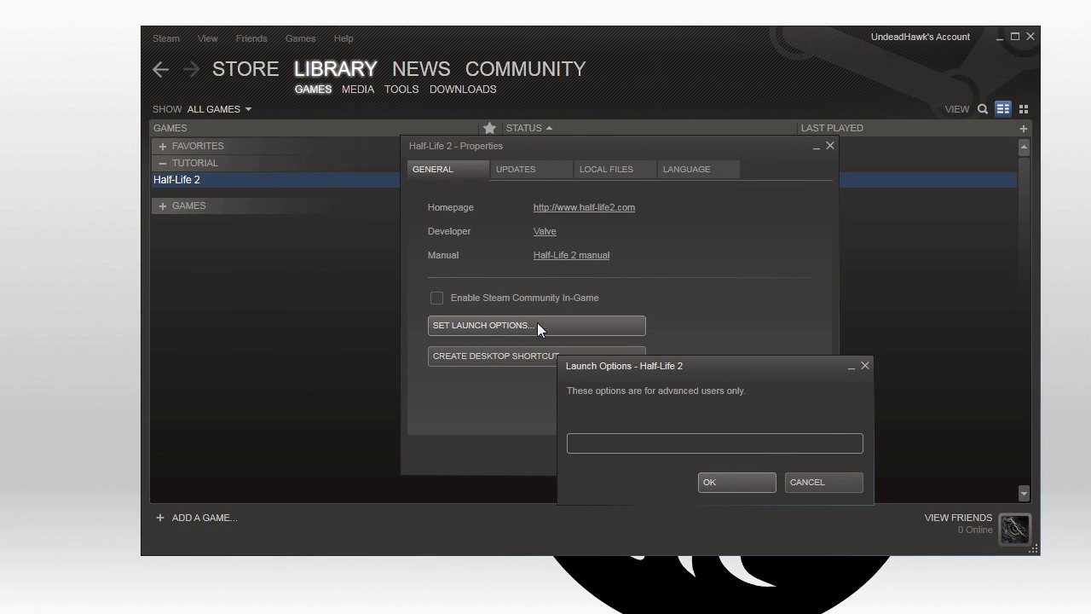
{"action": "type", "text": "-console"}
{"action": "left_click", "coordinate": [731, 483]}
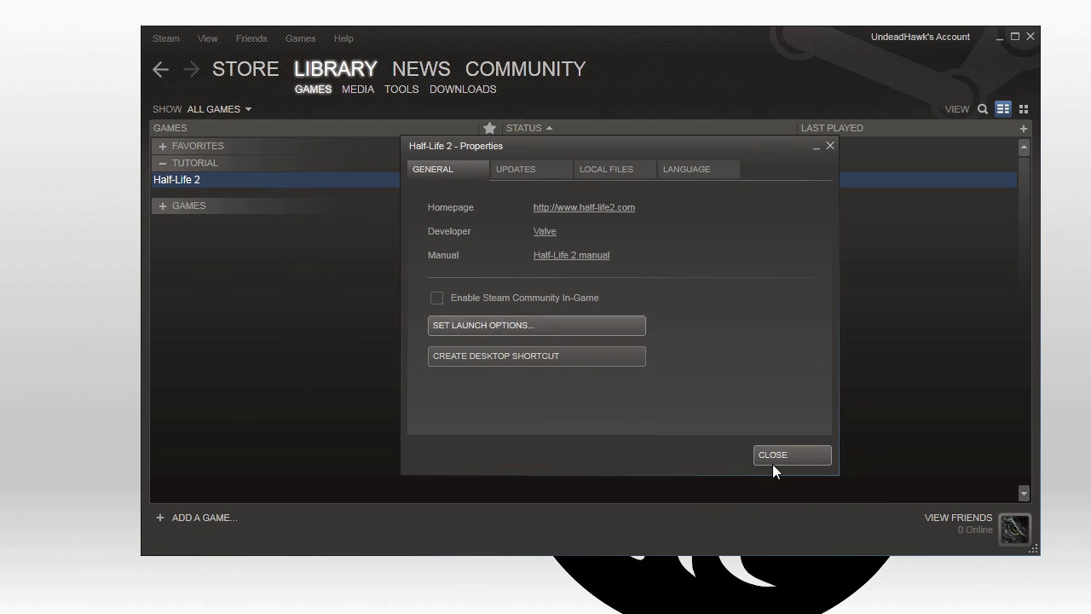
{"action": "left_click", "coordinate": [777, 457]}
Start Half-Life 2 and load a saved game
{"action": "double_click", "coordinate": [211, 180]}
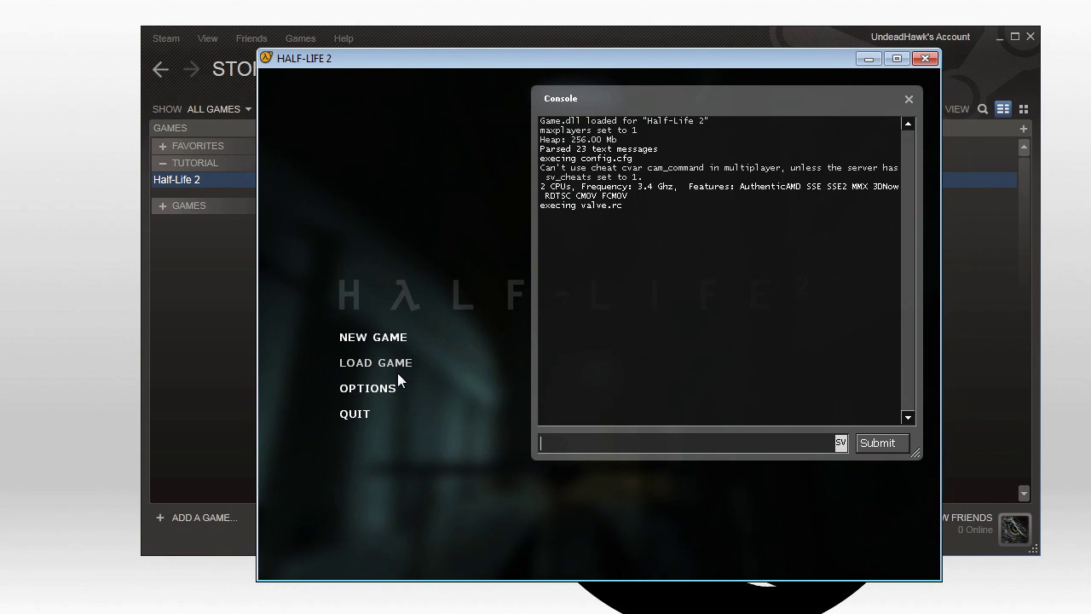
{"action": "left_click", "coordinate": [743, 447]}
{"action": "left_click", "coordinate": [405, 360]}
{"action": "left_click", "coordinate": [668, 498]}
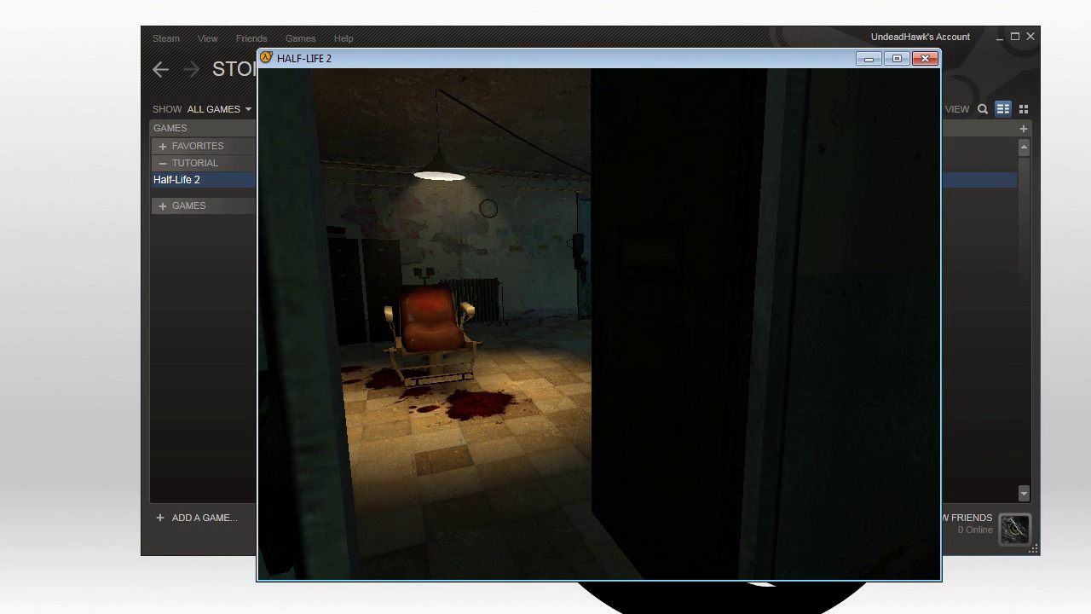
Bring up the developer console in the loaded game and check which map name follows Spawn Server
{"action": "key", "text": "s"}
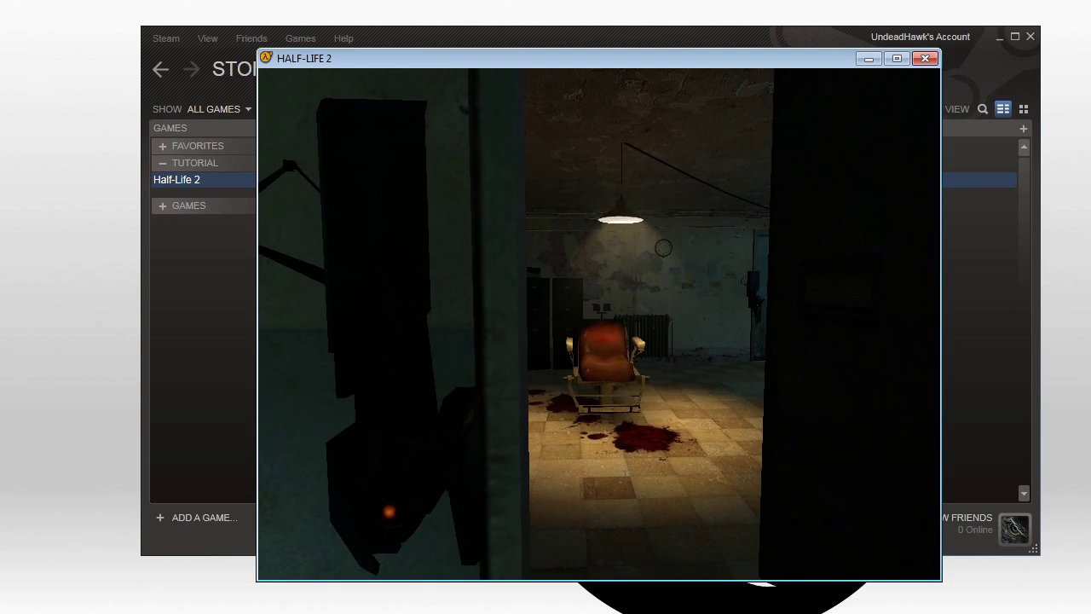
{"action": "key", "text": "grave"}
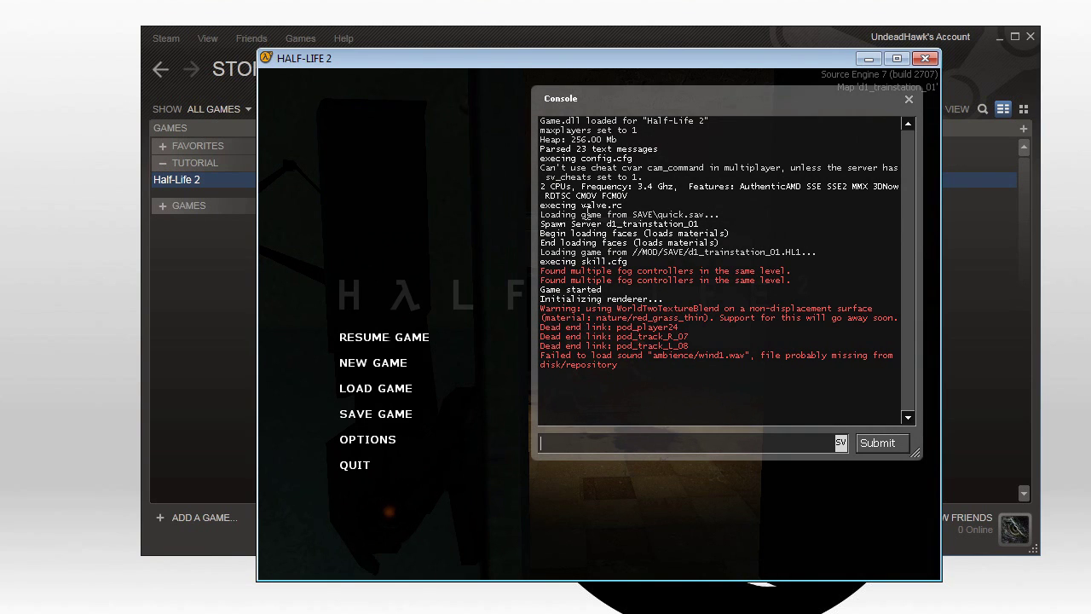
{"action": "left_click_drag", "start_coordinate": [571, 224], "coordinate": [701, 223]}
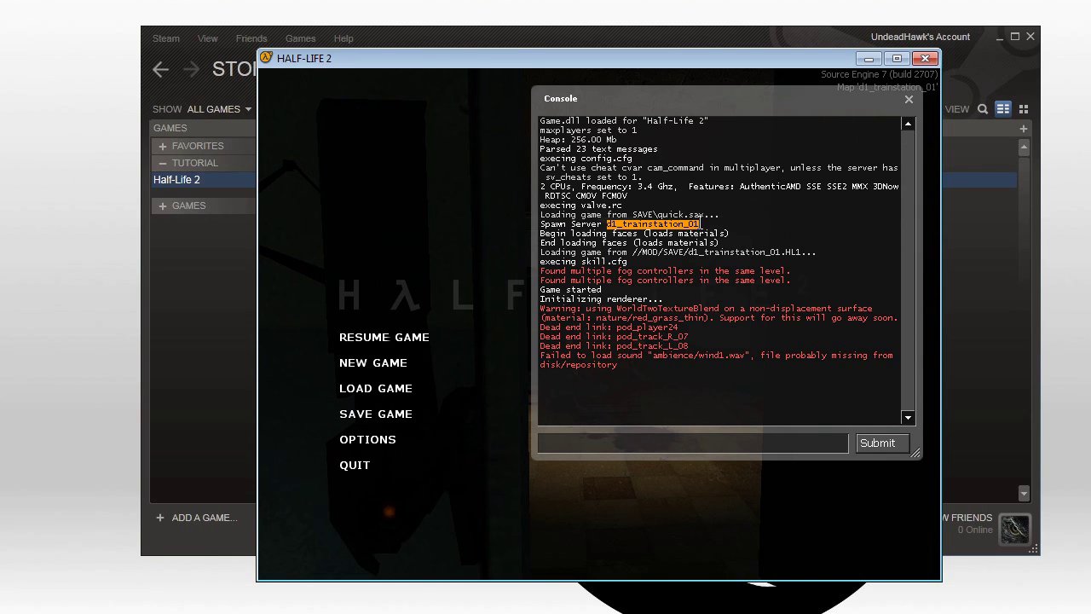
{"action": "left_click", "coordinate": [703, 221]}
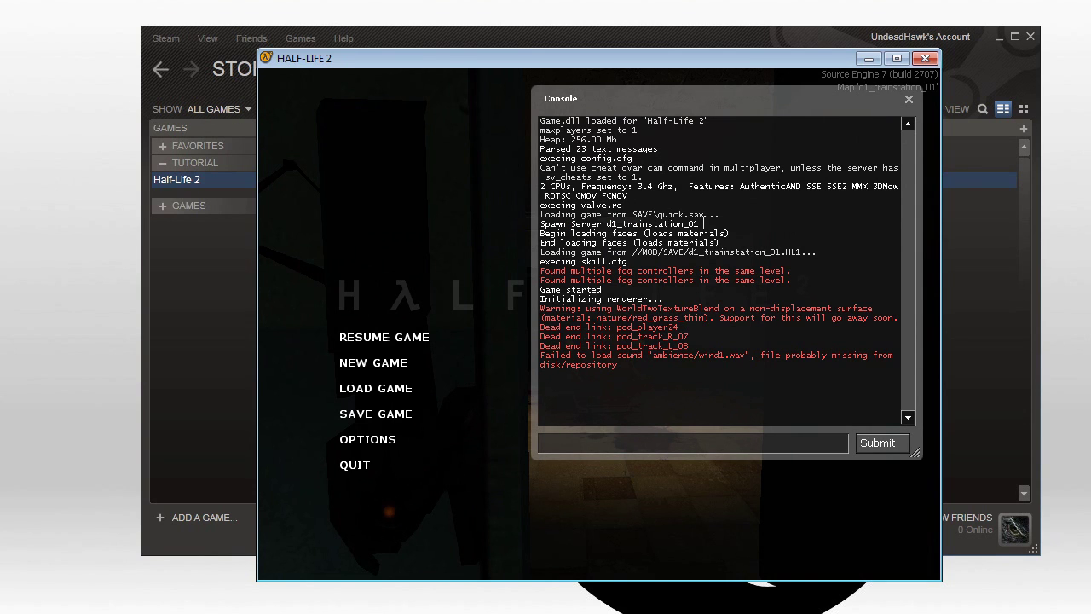
Browse the console's suggestions for the map command by trying d1, d2 and d3 map names without running any
{"action": "left_click", "coordinate": [582, 445]}
{"action": "type", "text": "map"}
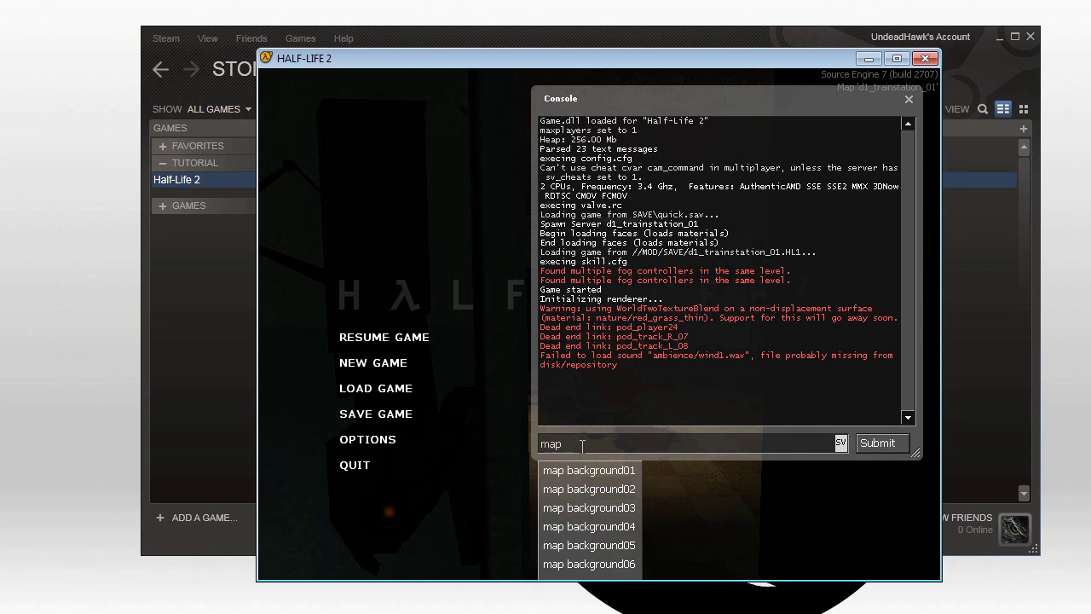
{"action": "type", "text": " d1_trainstation_02"}
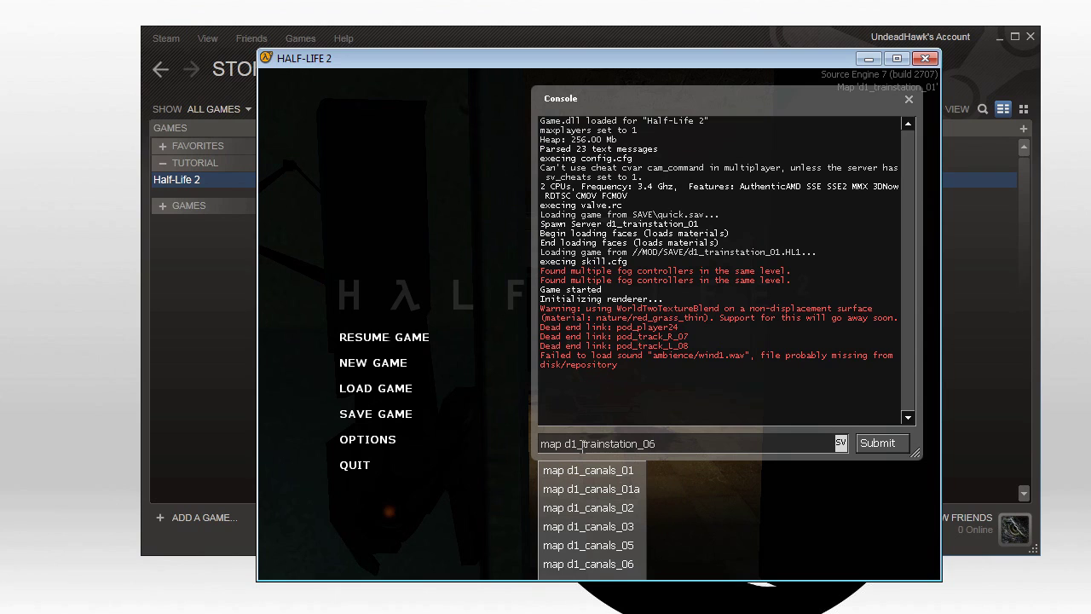
{"action": "key", "text": "Down"}
{"action": "key", "text": "BackSpace"}
{"action": "type", "text": "7"}
{"action": "key", "text": "BackSpace"}
{"action": "key", "text": "BackSpace"}
{"action": "key", "text": "BackSpace"}
{"action": "key", "text": "BackSpace"}
{"action": "key", "text": "BackSpace"}
{"action": "key", "text": "BackSpace"}
{"action": "key", "text": "BackSpace"}
{"action": "key", "text": "BackSpace"}
{"action": "key", "text": "BackSpace"}
{"action": "key", "text": "BackSpace"}
{"action": "key", "text": "BackSpace"}
{"action": "type", "text": "2"}
{"action": "key", "text": "BackSpace"}
{"action": "type", "text": "3"}
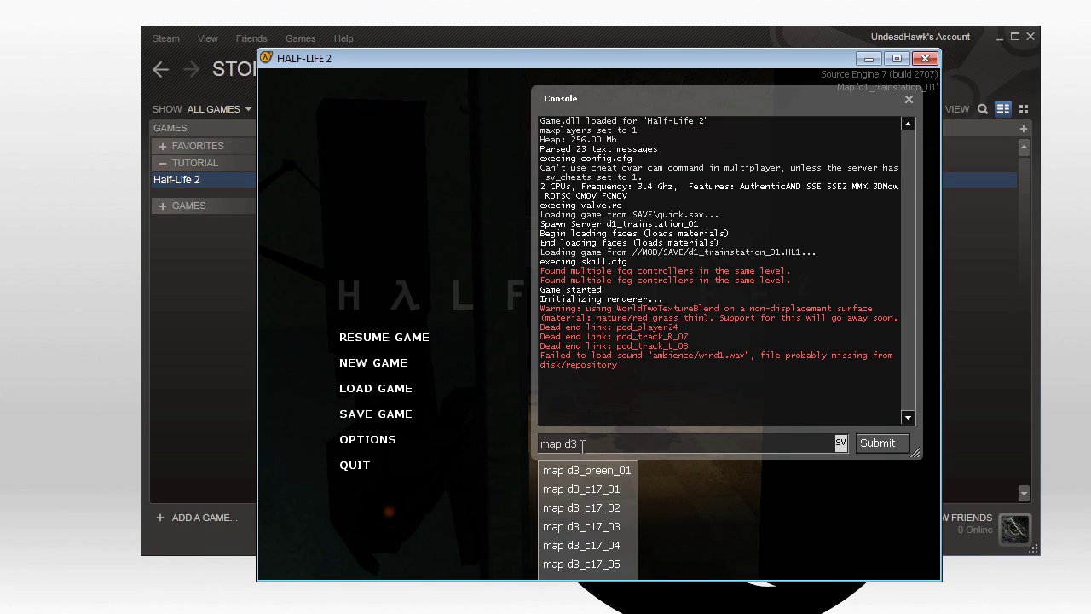
{"action": "key", "text": "BackSpace"}
{"action": "key", "text": "BackSpace"}
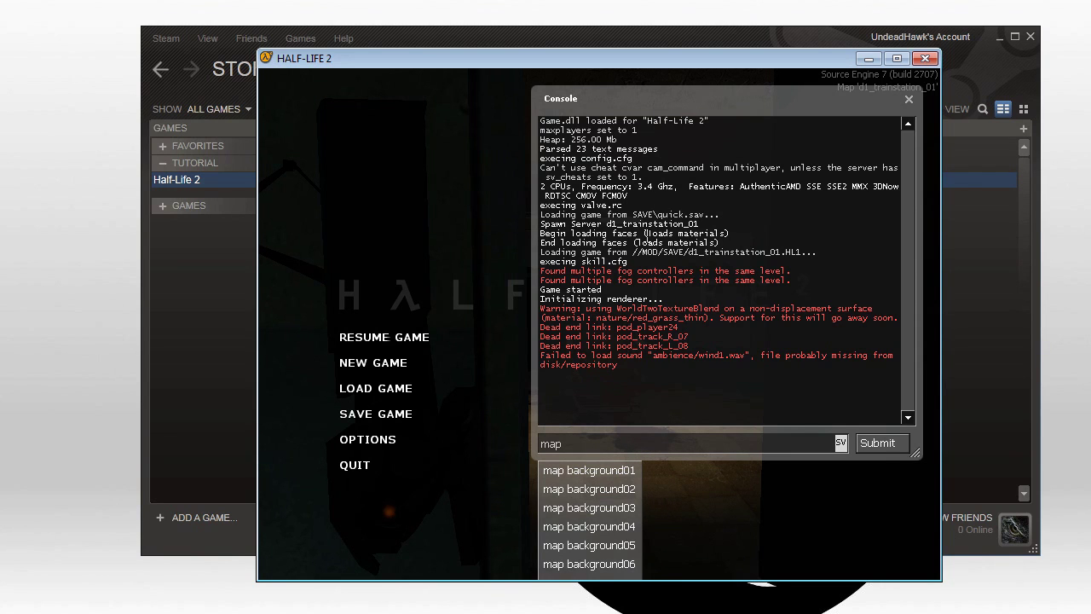
Recheck the spawned map's name in the console output and close Half-Life 2
{"action": "left_click_drag", "start_coordinate": [611, 226], "coordinate": [705, 224]}
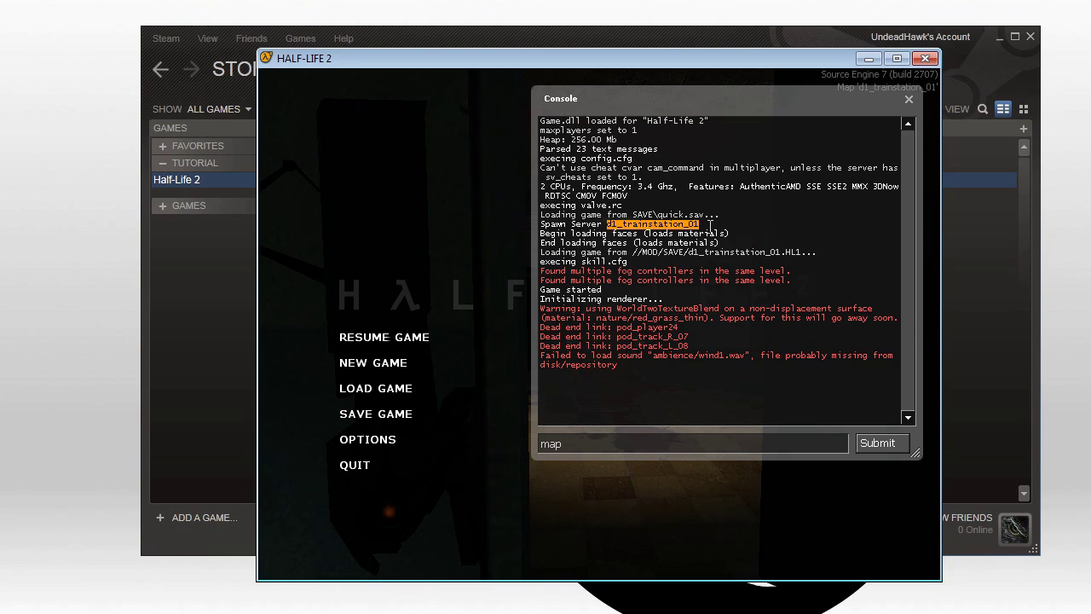
{"action": "left_click", "coordinate": [710, 224]}
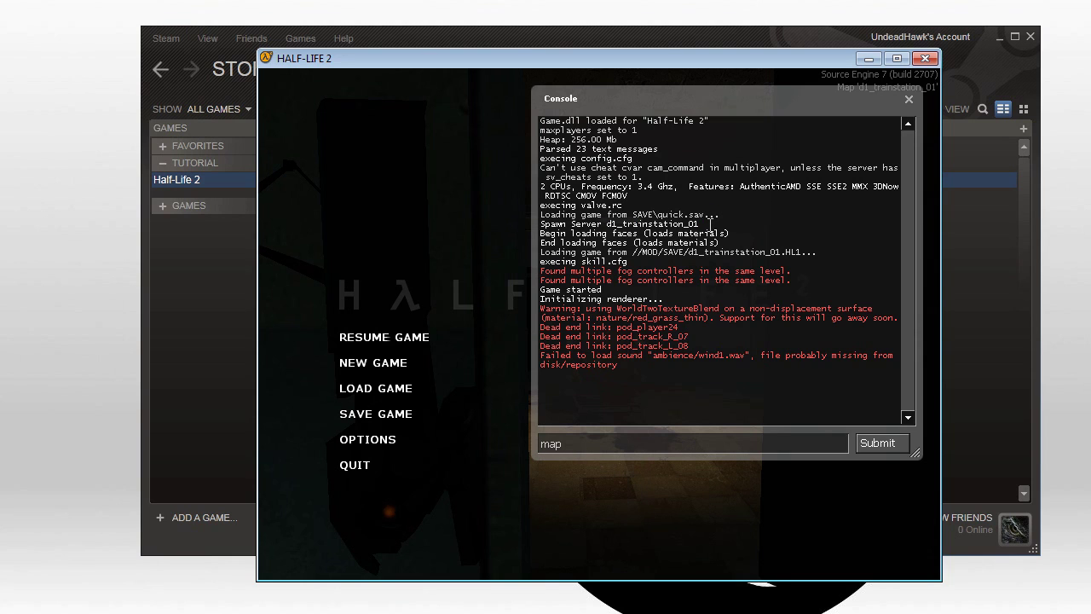
{"action": "left_click", "coordinate": [924, 59]}
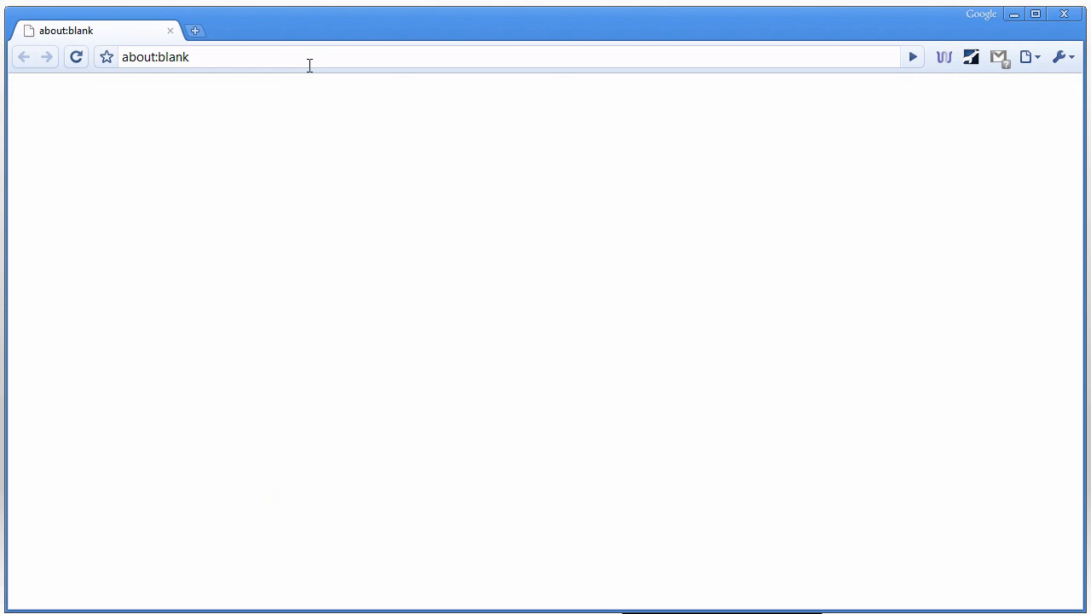
Search the web for gcfscape in the browser and open the Nem's Tools GCFScape download page
{"action": "left_click", "coordinate": [312, 61]}
{"action": "type", "text": "gcf"}
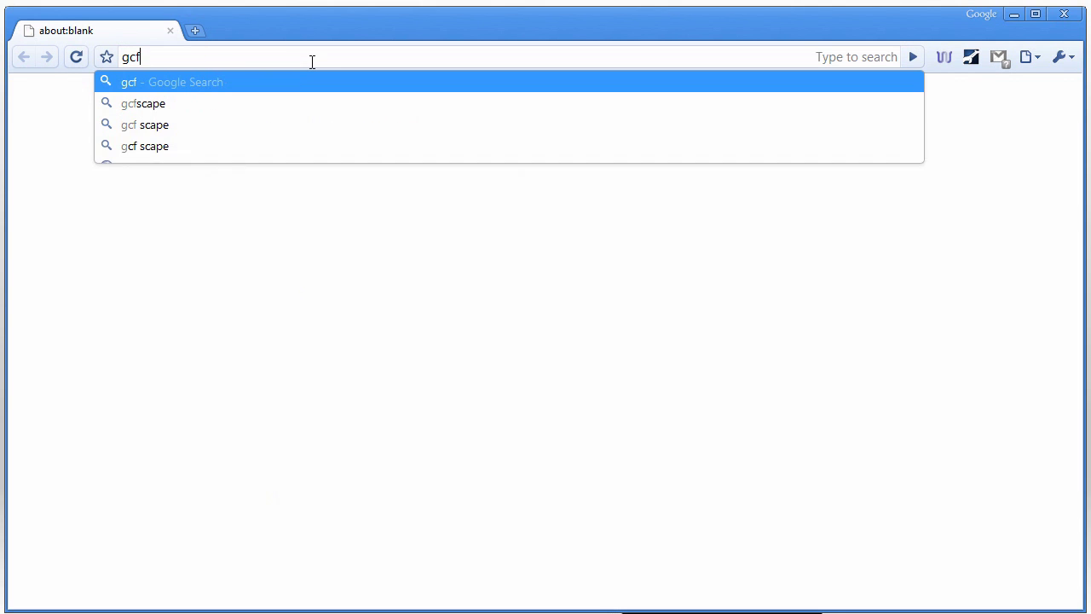
{"action": "type", "text": "scape"}
{"action": "key", "text": "Return"}
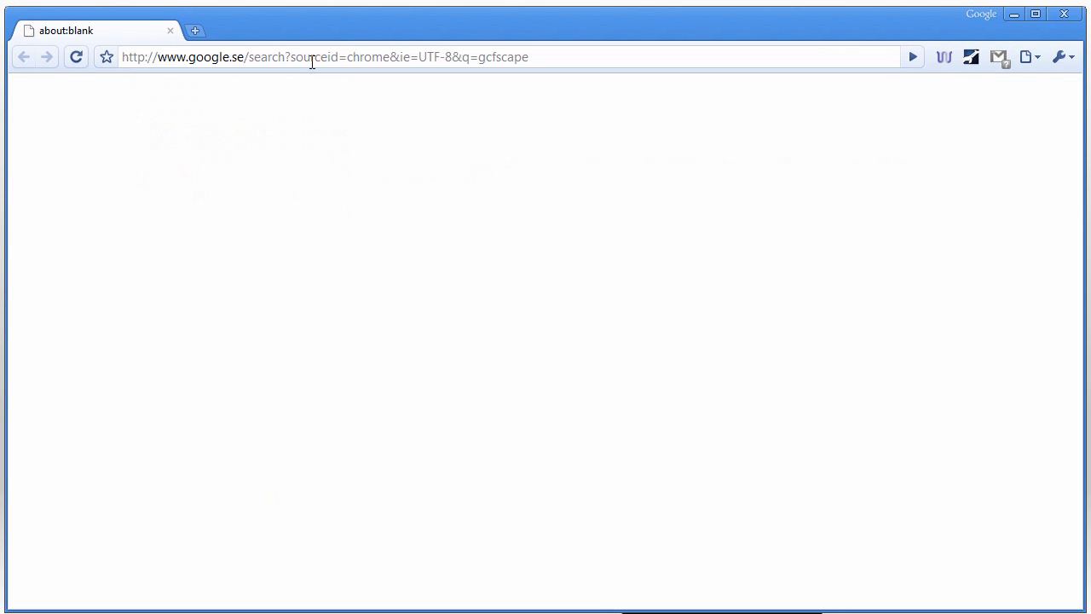
{"action": "left_click", "coordinate": [245, 218]}
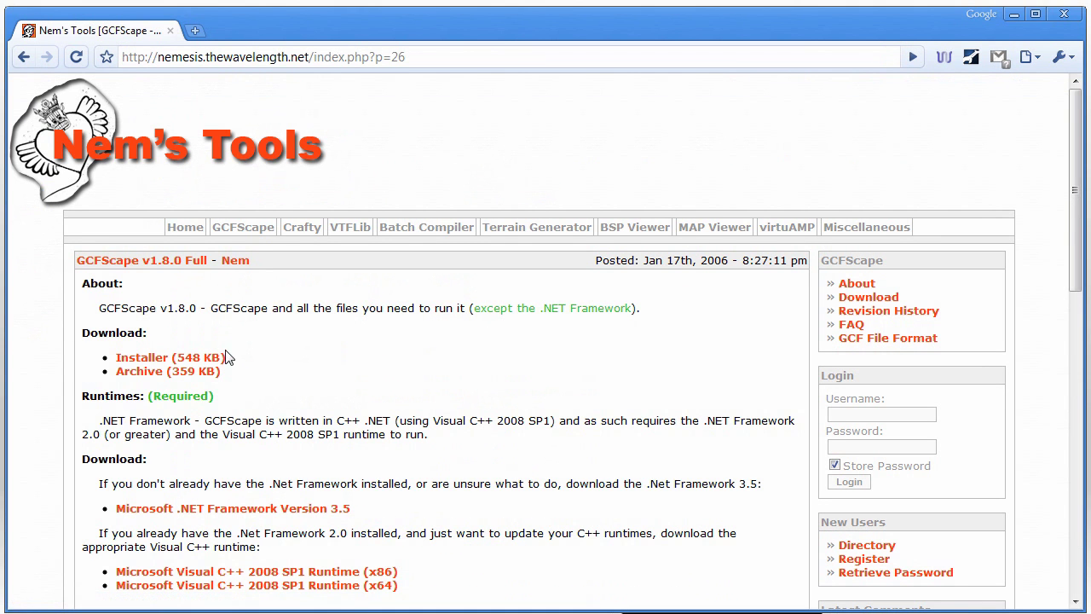
Download the GCFScape archive version, open gcfscape180.zip and close the browser
{"action": "left_click", "coordinate": [204, 378]}
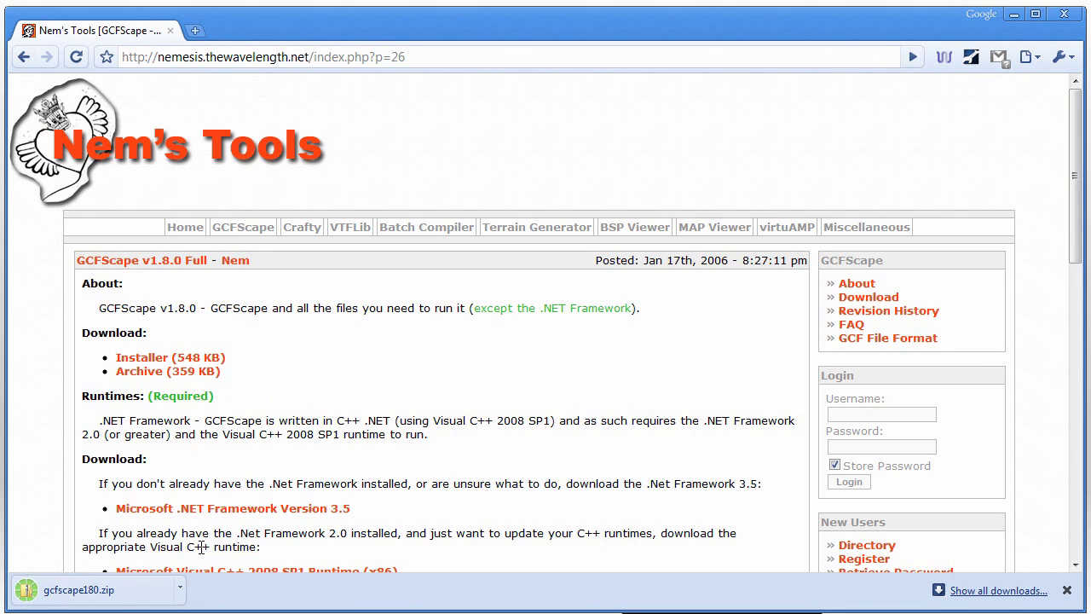
{"action": "left_click", "coordinate": [120, 599]}
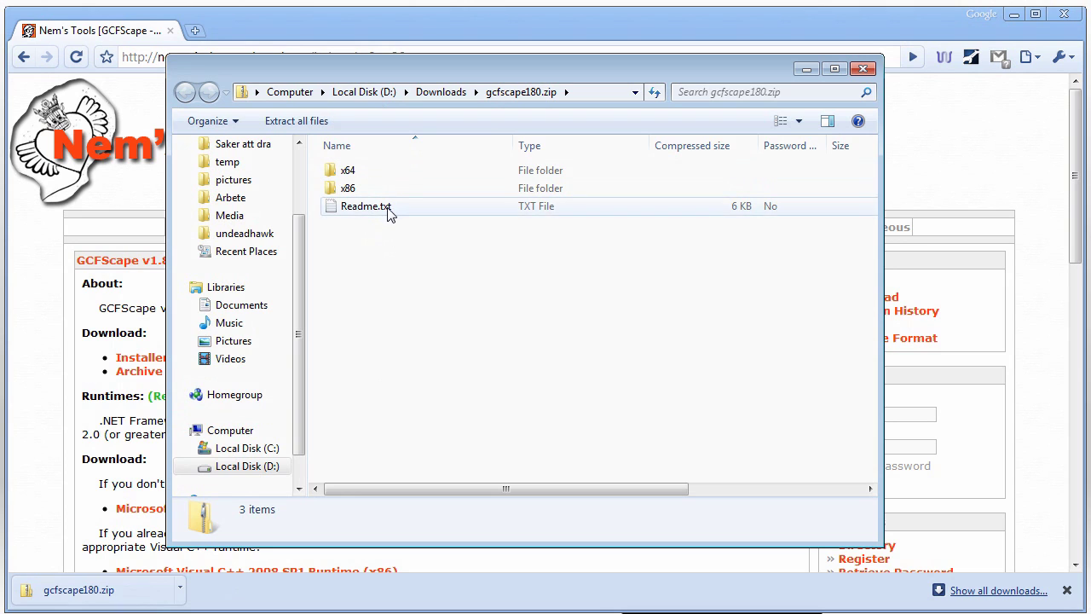
{"action": "left_click", "coordinate": [1063, 13]}
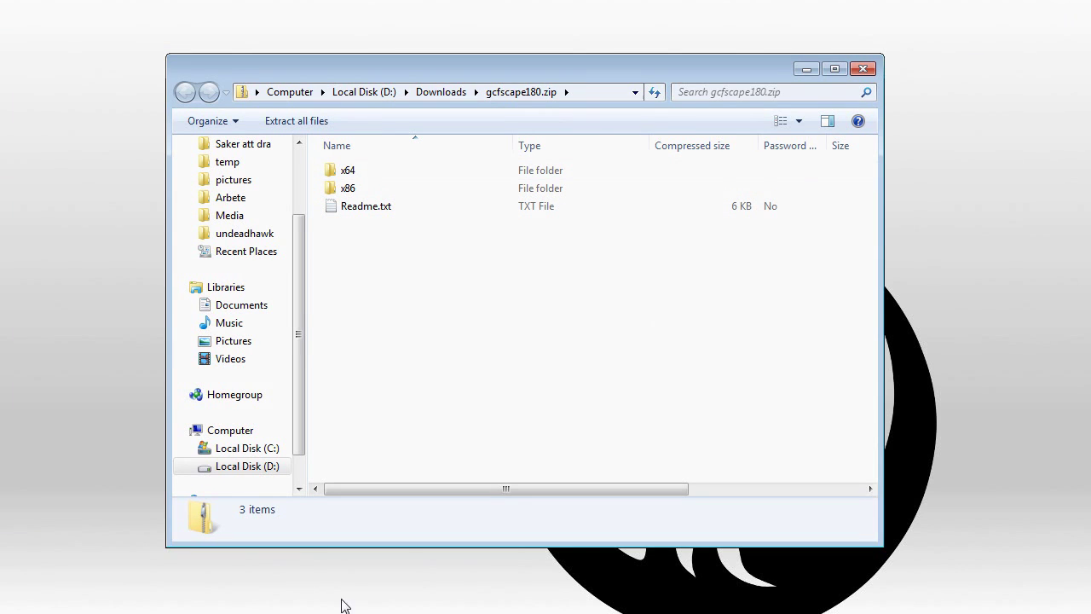
Open the D:\Games\Steam\steamapps folder in a separate Explorer window
{"action": "right_click", "coordinate": [52, 613]}
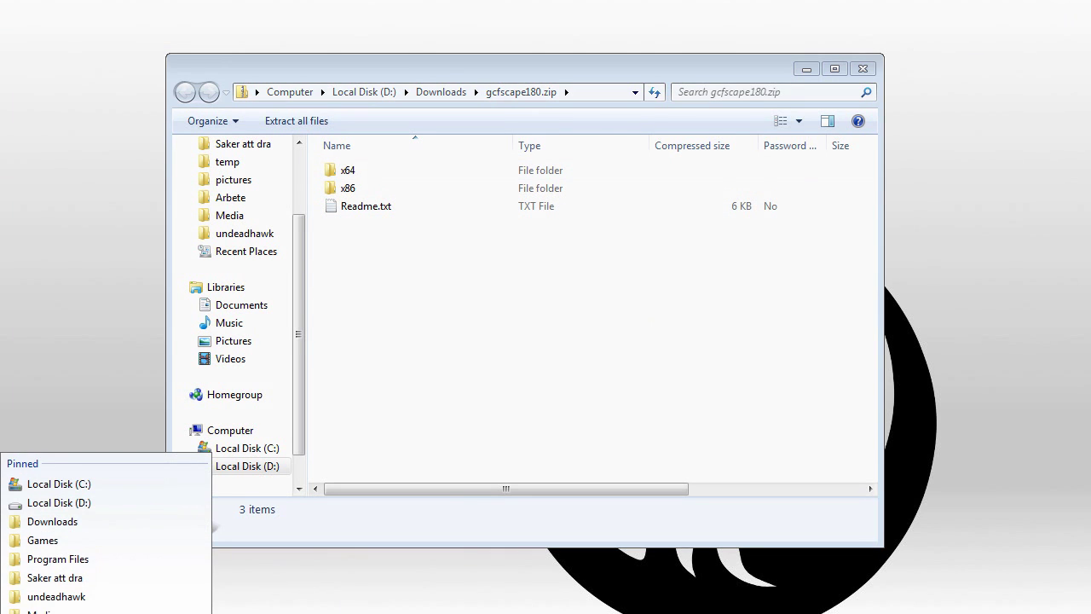
{"action": "left_click", "coordinate": [82, 502]}
{"action": "double_click", "coordinate": [397, 245]}
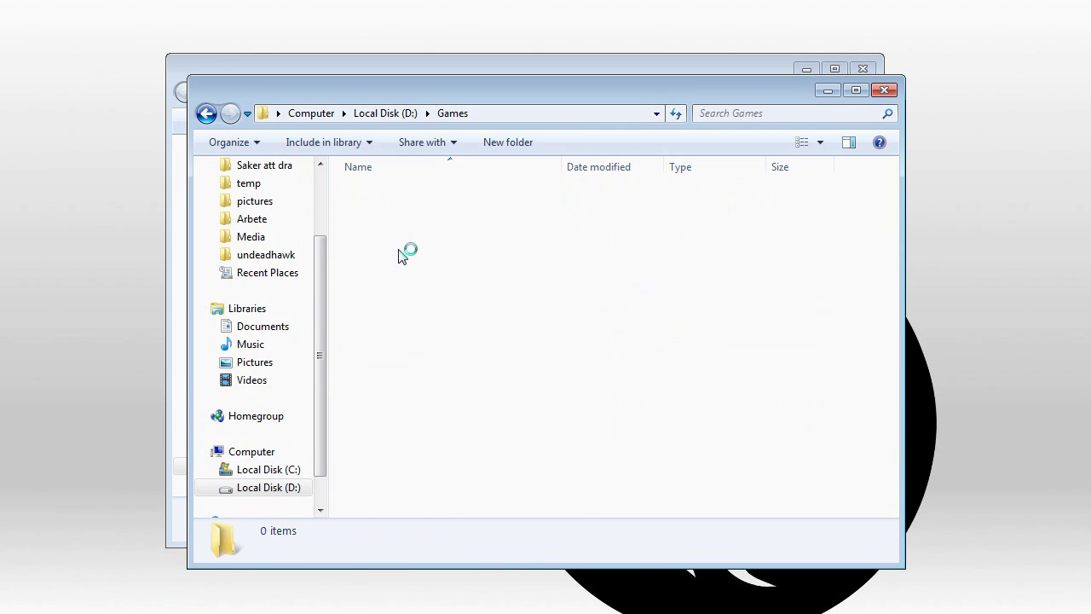
{"action": "scroll", "coordinate": [399, 341], "scroll_direction": "down", "scroll_amount": 4}
{"action": "left_click", "coordinate": [396, 435]}
{"action": "double_click", "coordinate": [396, 435]}
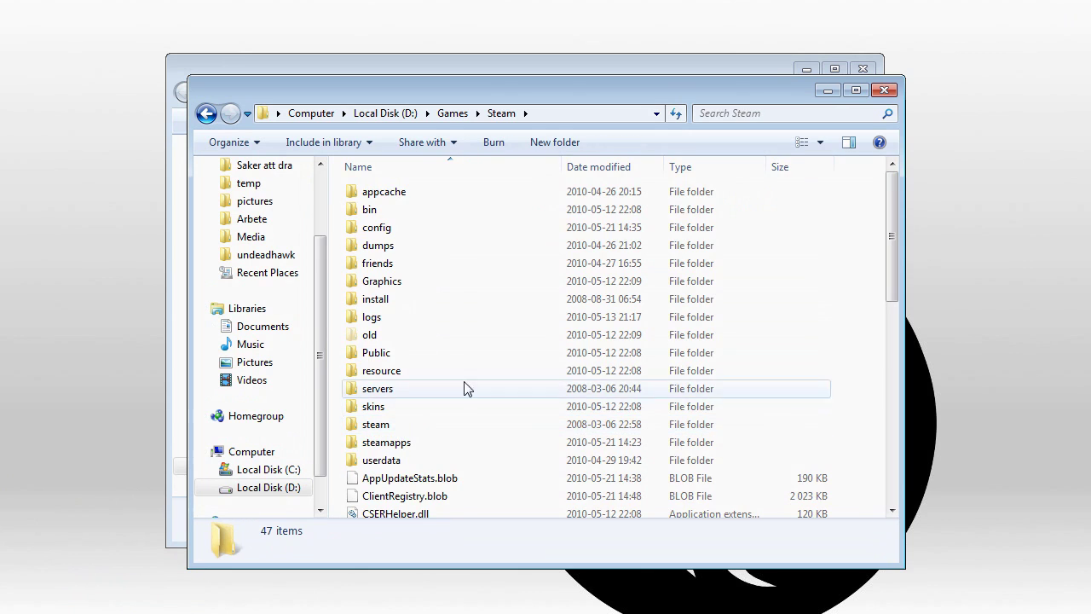
{"action": "double_click", "coordinate": [467, 442]}
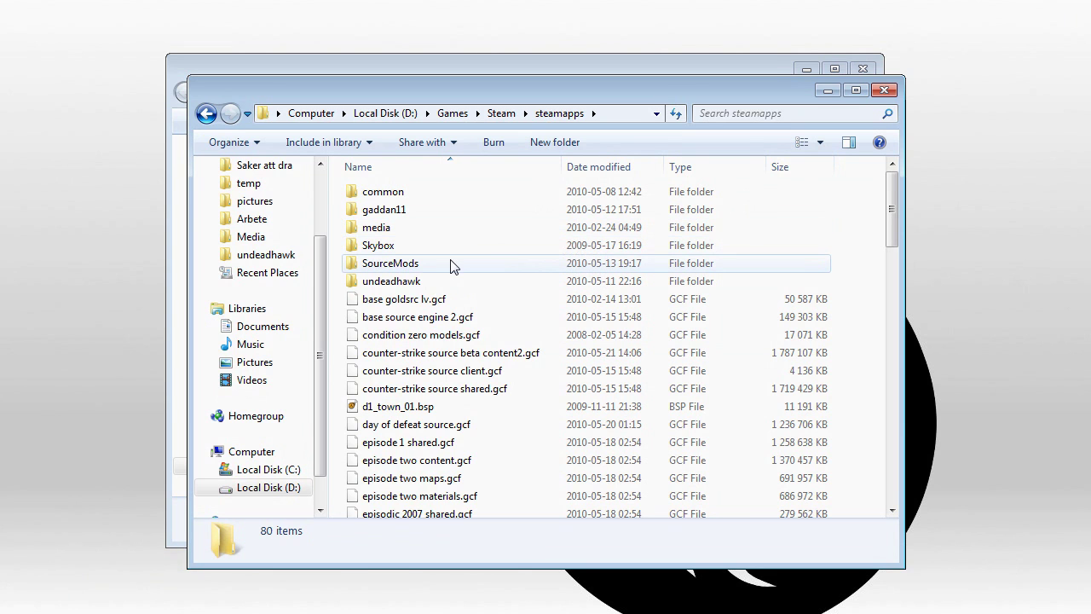
Copy GCFScape.exe and HLLib.dll from the zip's x86 folder into the steamapps folder, replacing the existing HLLib.dll
{"action": "left_click_drag", "start_coordinate": [892, 208], "coordinate": [882, 298]}
{"action": "left_click_drag", "start_coordinate": [472, 86], "coordinate": [657, 82]}
{"action": "left_click_drag", "start_coordinate": [328, 62], "coordinate": [221, 66]}
{"action": "double_click", "coordinate": [241, 193]}
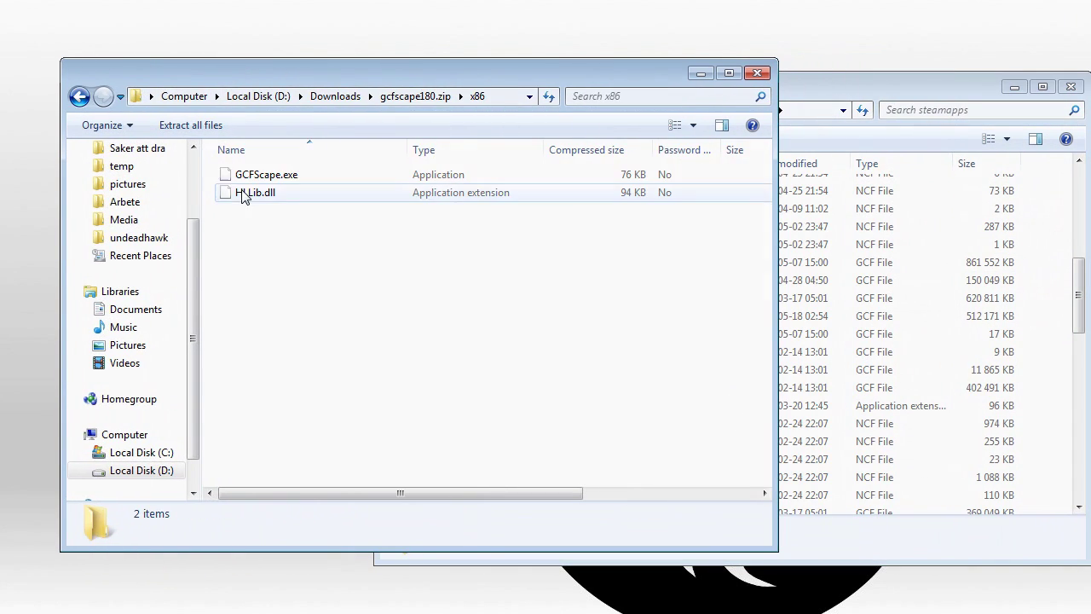
{"action": "left_click", "coordinate": [266, 174]}
{"action": "left_click", "coordinate": [270, 195], "text": "shift"}
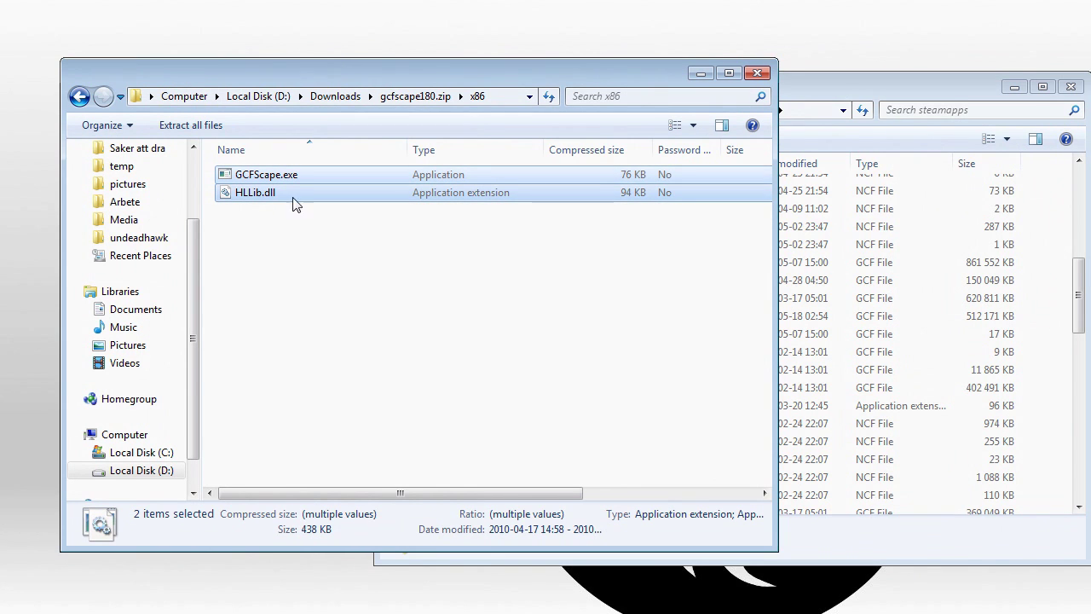
{"action": "left_click_drag", "start_coordinate": [270, 195], "coordinate": [1051, 259]}
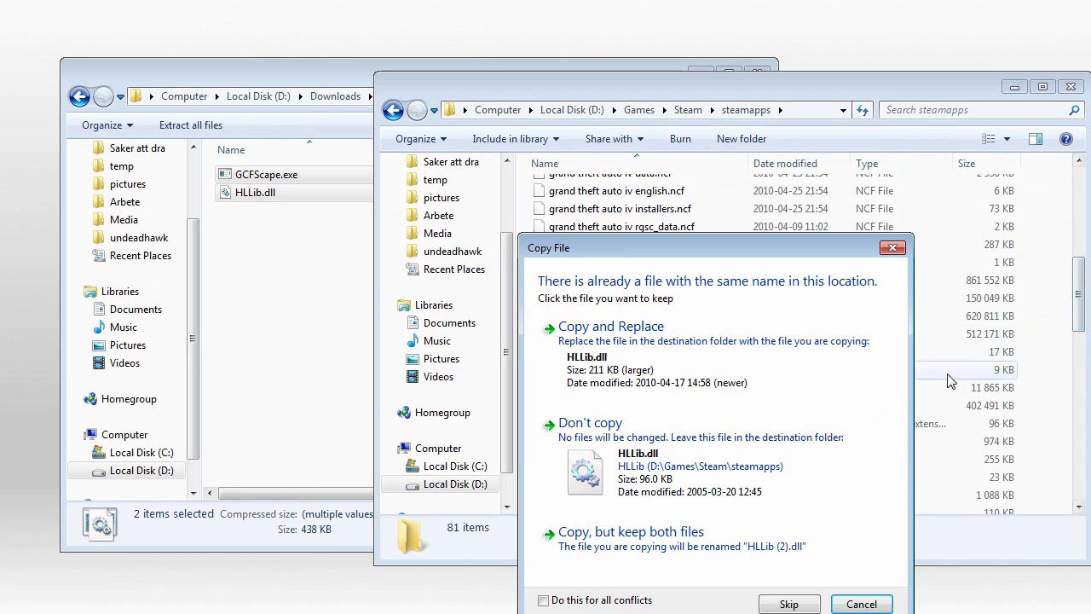
{"action": "left_click", "coordinate": [611, 326]}
Run GCFScape.exe from the steamapps folder and allow it past the security warning
{"action": "left_click", "coordinate": [677, 398]}
{"action": "scroll", "coordinate": [678, 398], "scroll_direction": "up", "scroll_amount": 1}
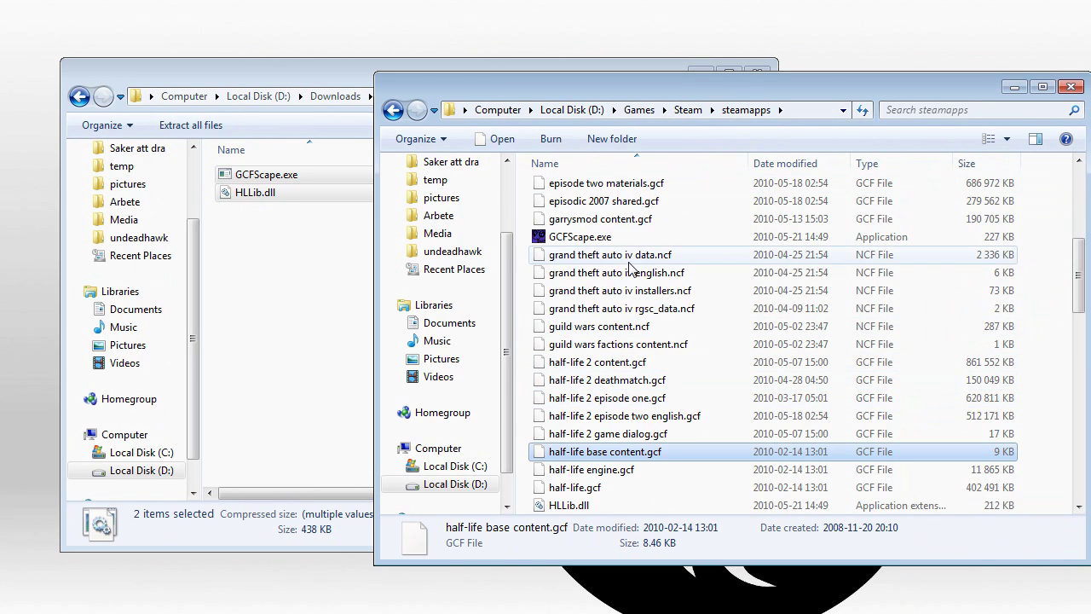
{"action": "double_click", "coordinate": [616, 242]}
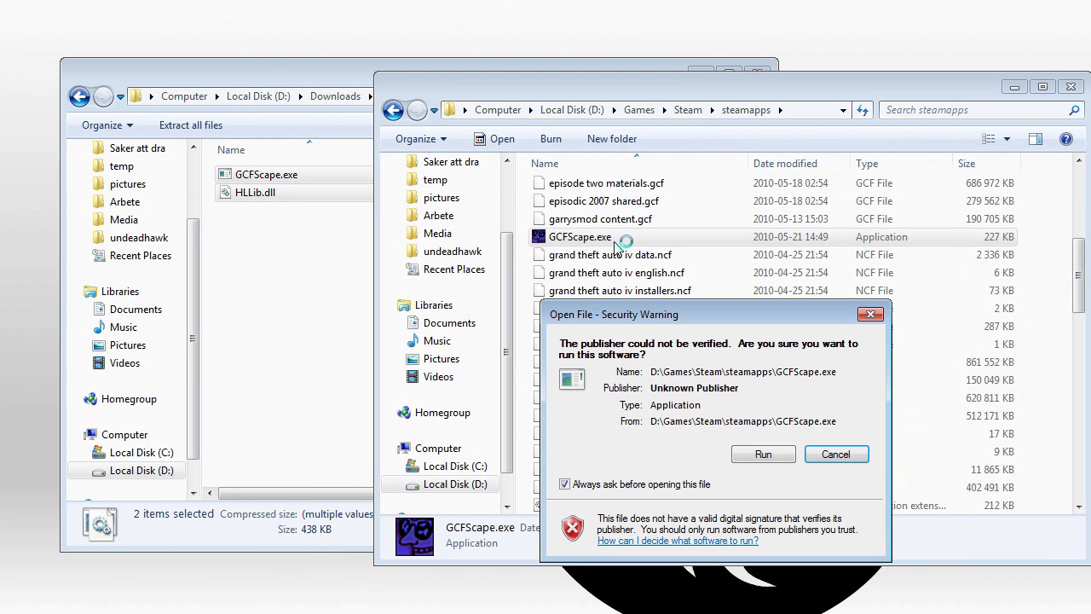
{"action": "left_click", "coordinate": [767, 456]}
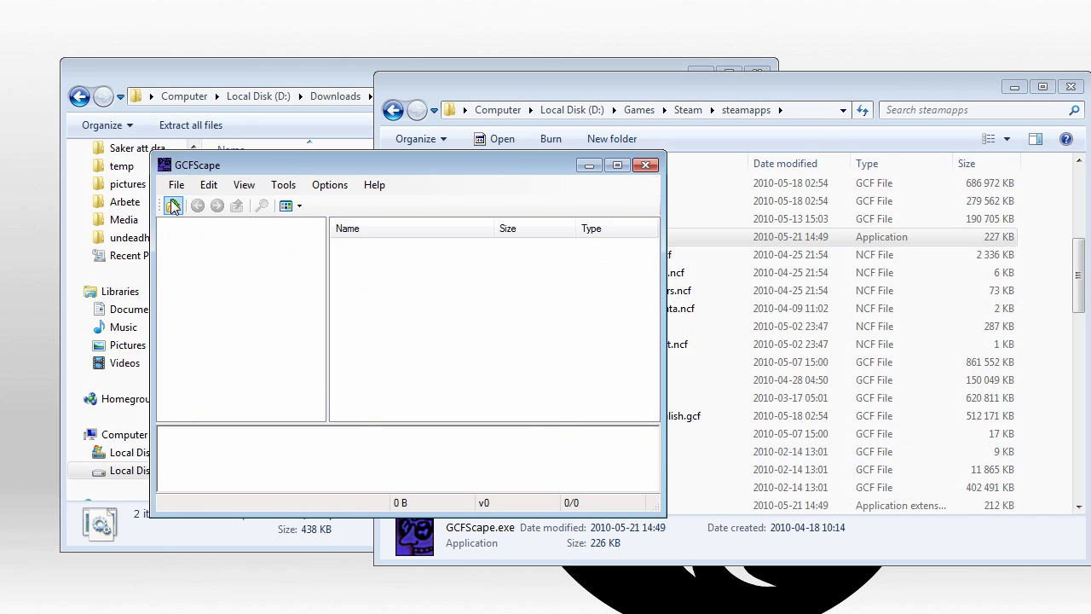
Open the half-life 2 content.gcf package from the steamapps folder in GCFScape
{"action": "left_click", "coordinate": [172, 206]}
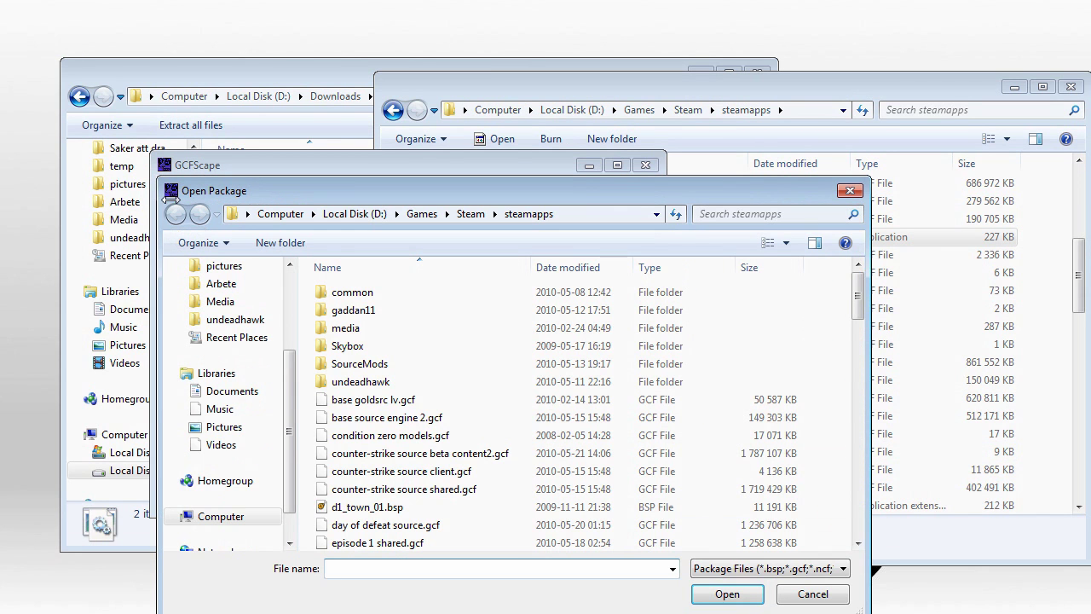
{"action": "left_click_drag", "start_coordinate": [382, 185], "coordinate": [395, 103]}
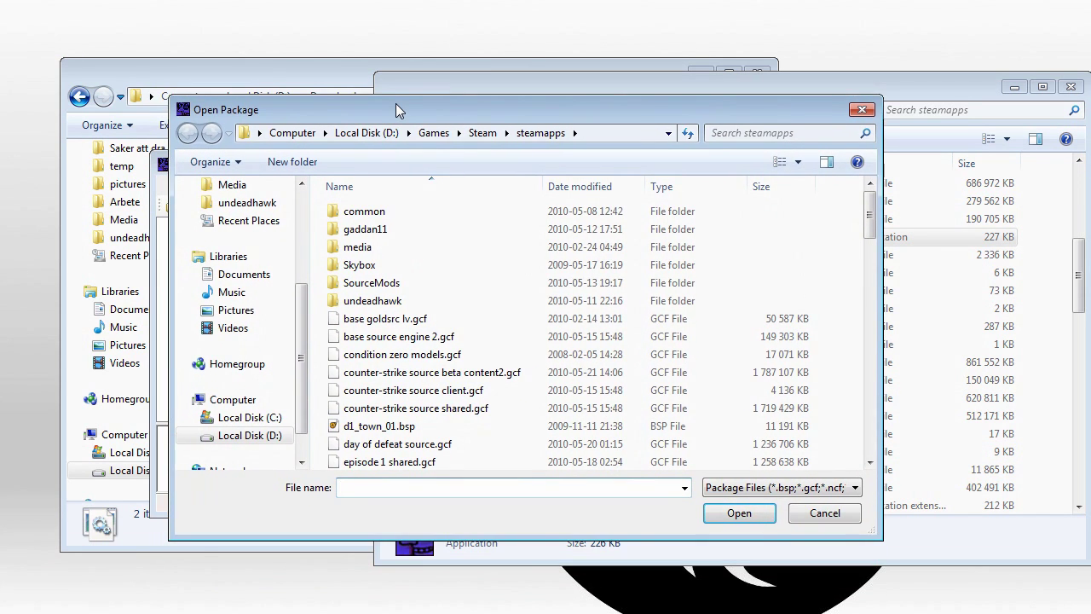
{"action": "left_click_drag", "start_coordinate": [876, 222], "coordinate": [877, 282]}
{"action": "left_click", "coordinate": [433, 334]}
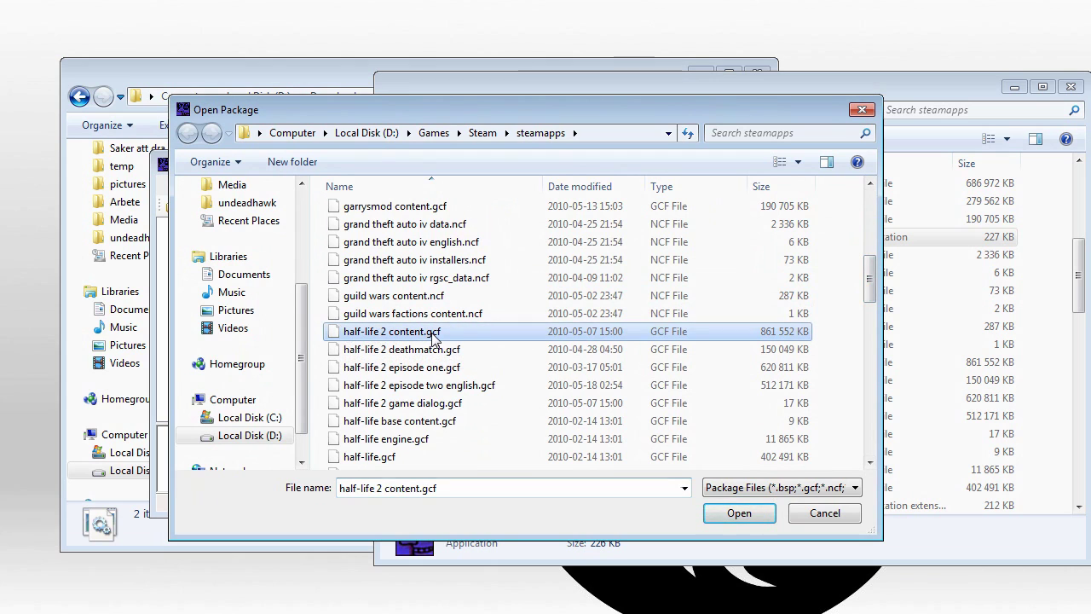
{"action": "left_click", "coordinate": [740, 518]}
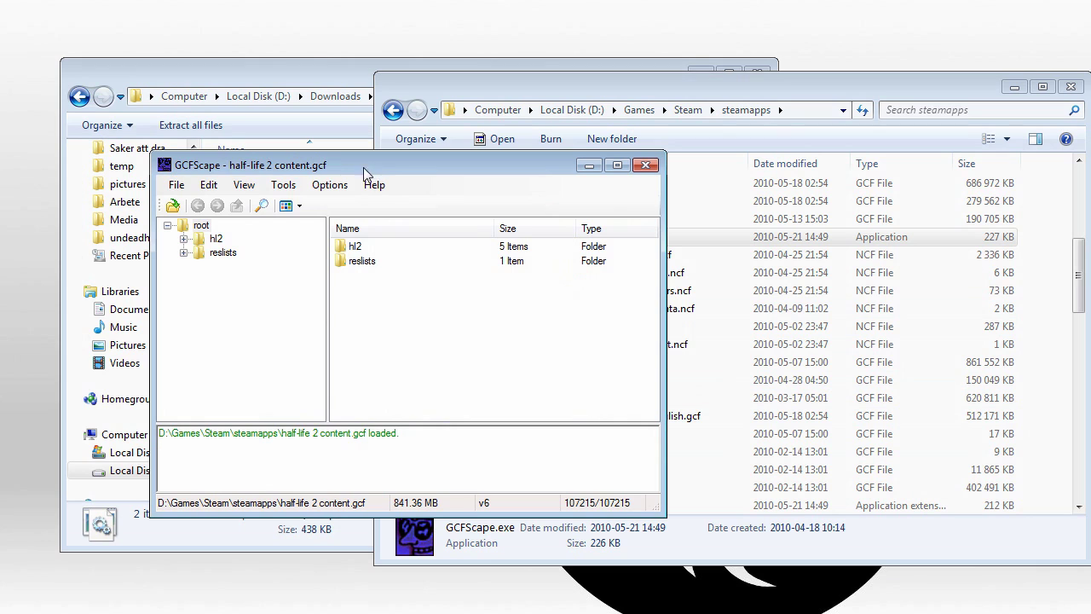
Expand the package's hl2 and maps folders and locate d1_trainstation_01.bsp in the tree
{"action": "left_click", "coordinate": [184, 239]}
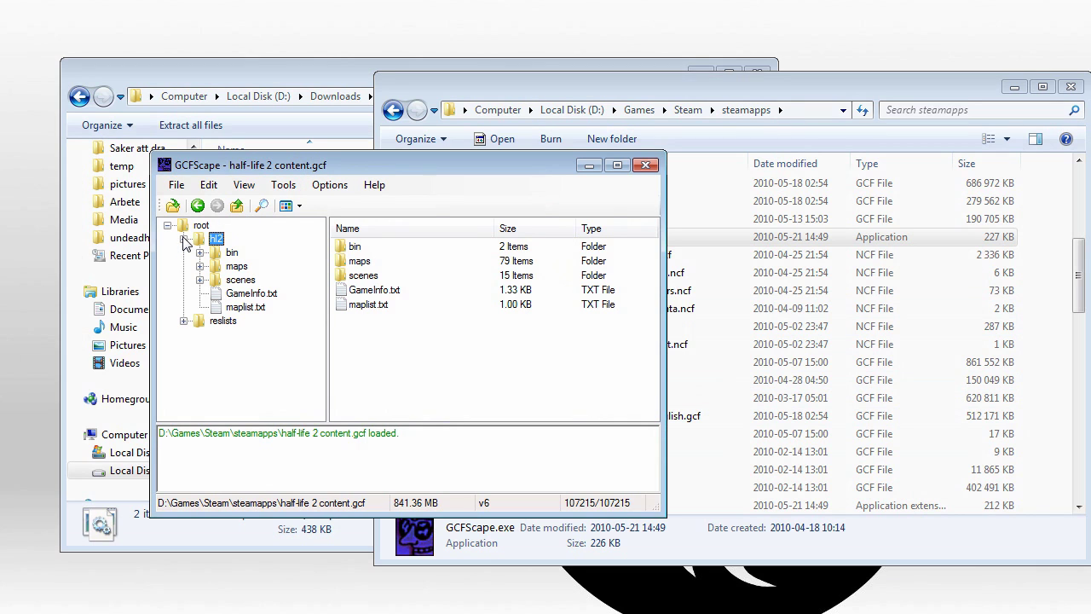
{"action": "double_click", "coordinate": [208, 267]}
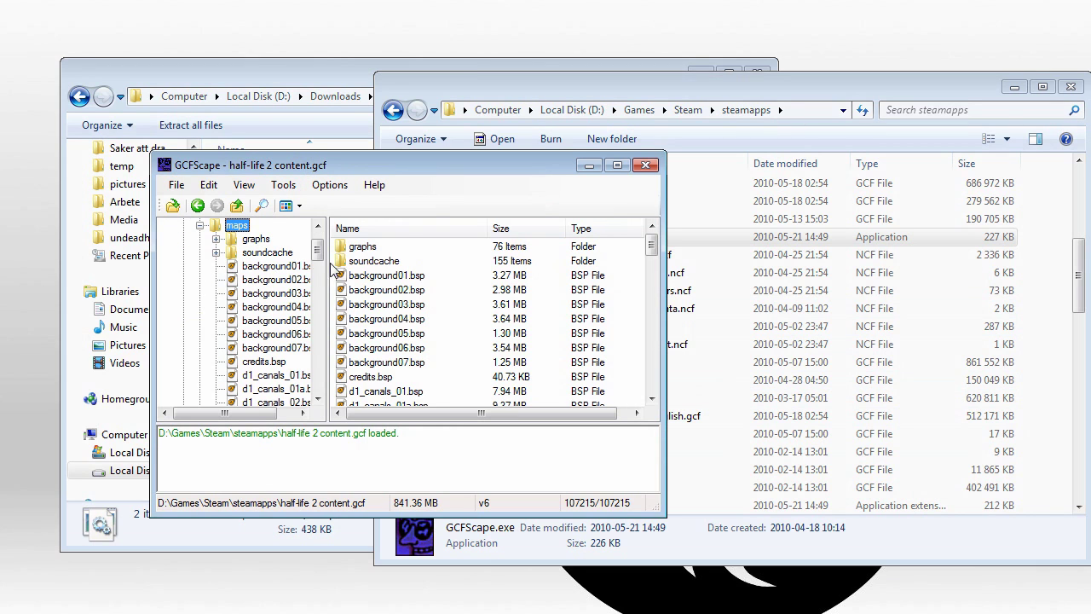
{"action": "left_click_drag", "start_coordinate": [317, 250], "coordinate": [315, 302]}
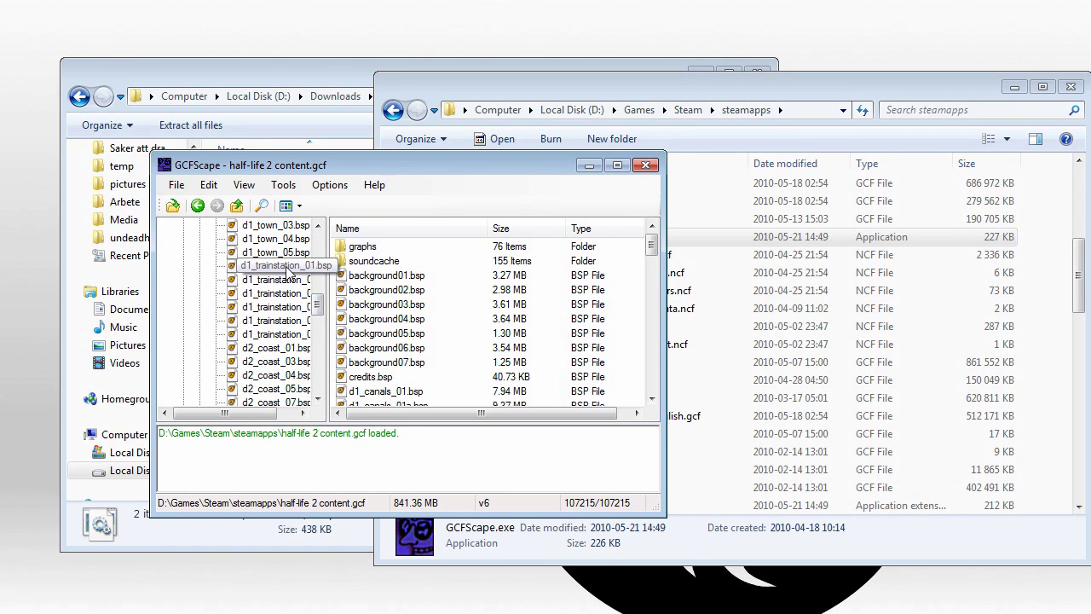
Create a new folder named decompile on the desktop
{"action": "right_click", "coordinate": [169, 20]}
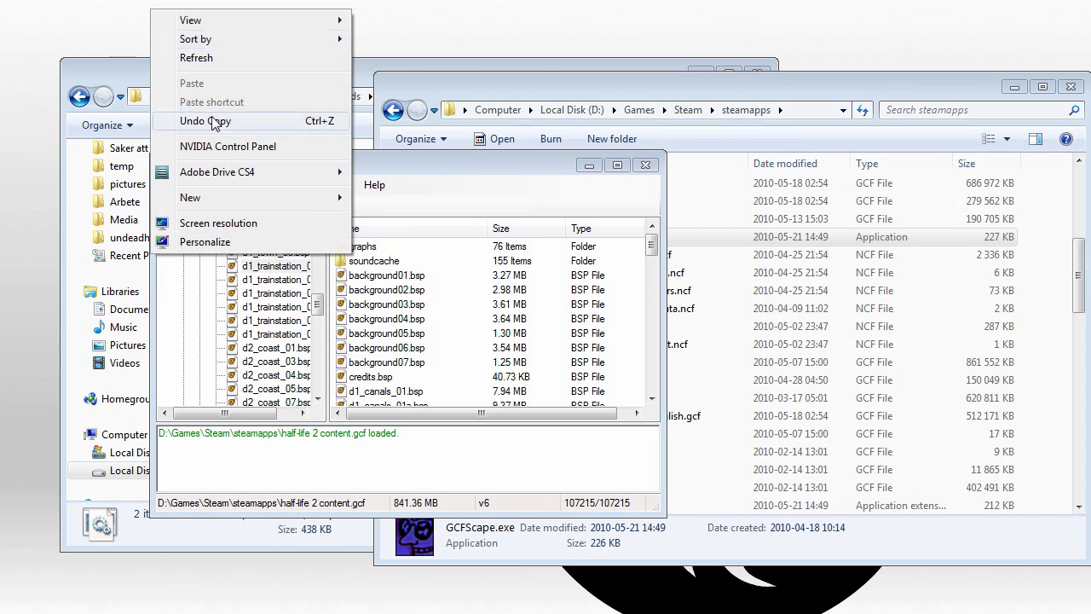
{"action": "mouse_move", "coordinate": [240, 197]}
{"action": "left_click", "coordinate": [426, 201]}
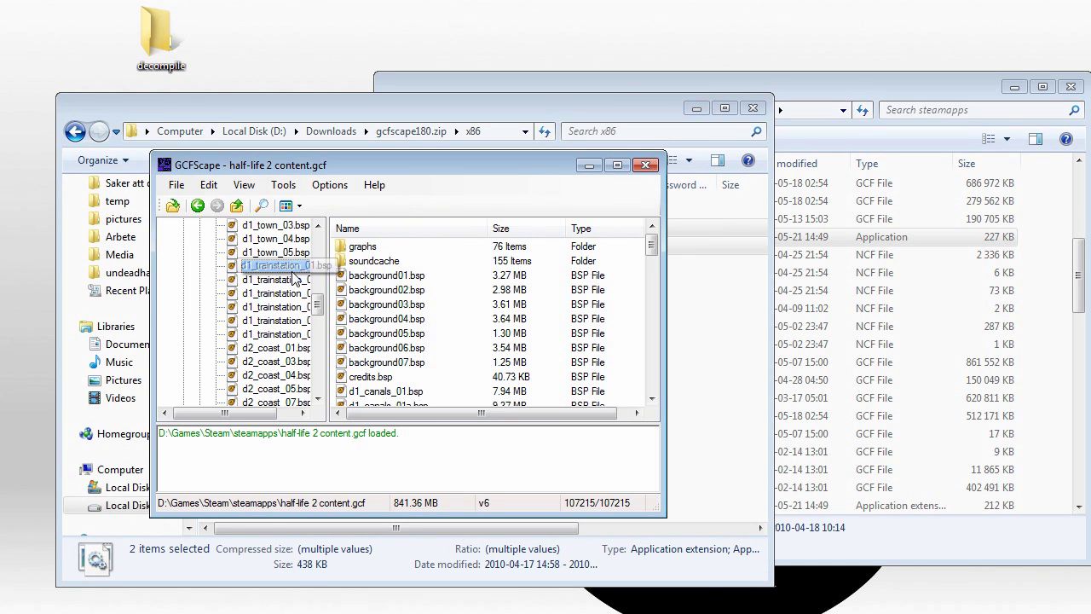
Extract d1_trainstation_01.bsp from the maps file list into the decompile folder on the desktop
{"action": "left_click", "coordinate": [291, 266]}
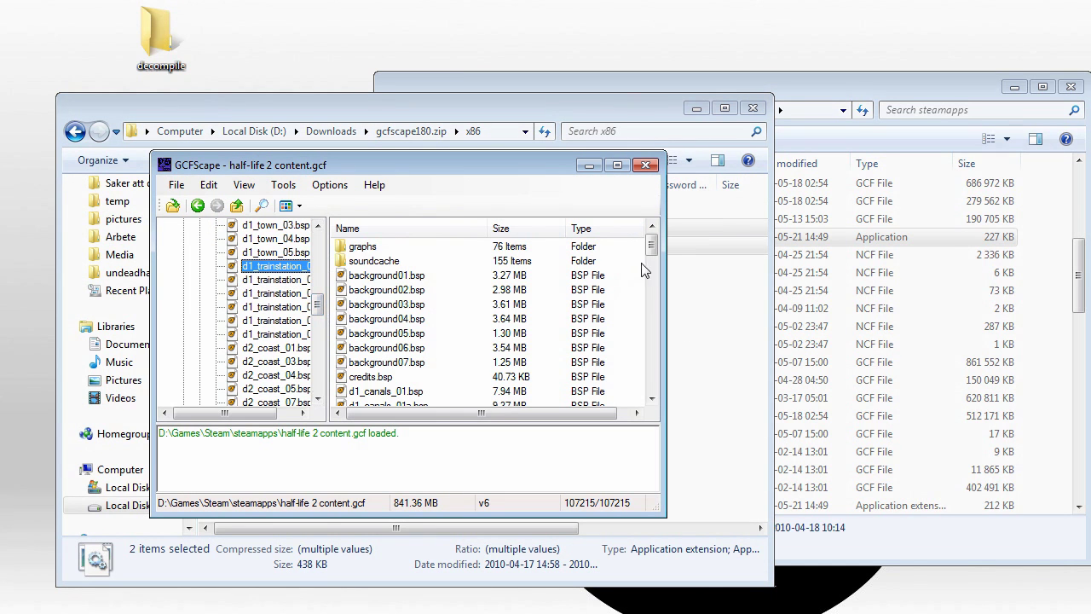
{"action": "left_click_drag", "start_coordinate": [651, 248], "coordinate": [665, 315]}
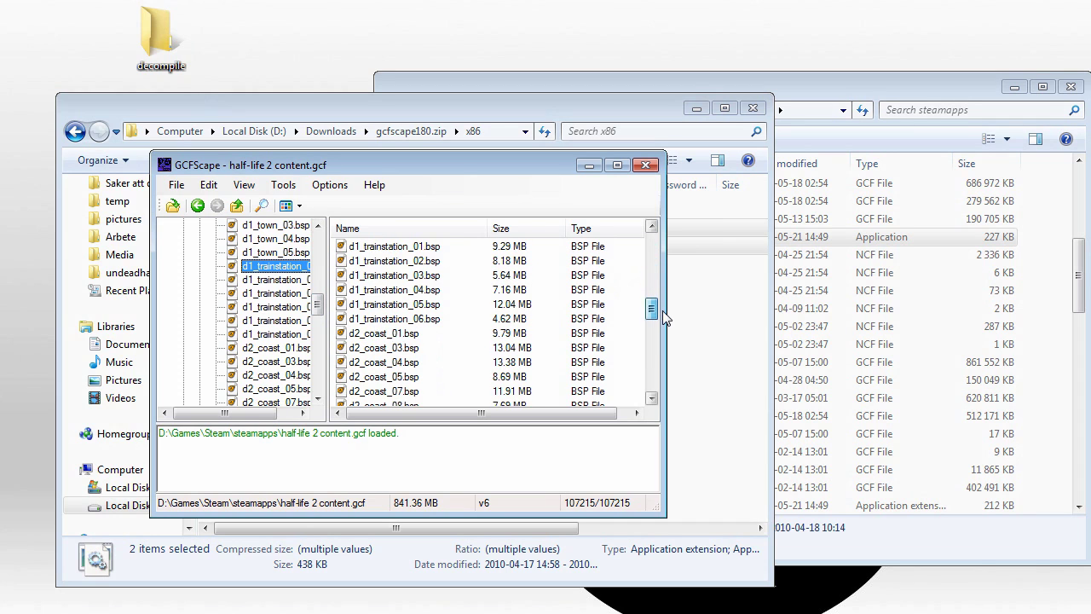
{"action": "left_click_drag", "start_coordinate": [392, 261], "coordinate": [167, 37]}
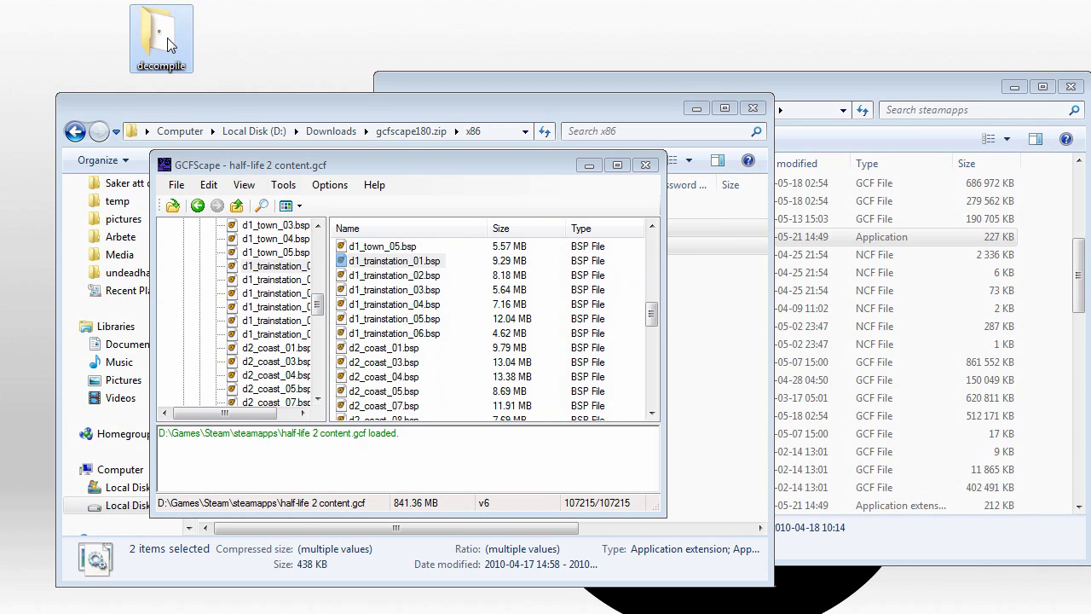
Close GCFScape and the zip's x86 folder window, and open the decompile folder
{"action": "left_click", "coordinate": [649, 167]}
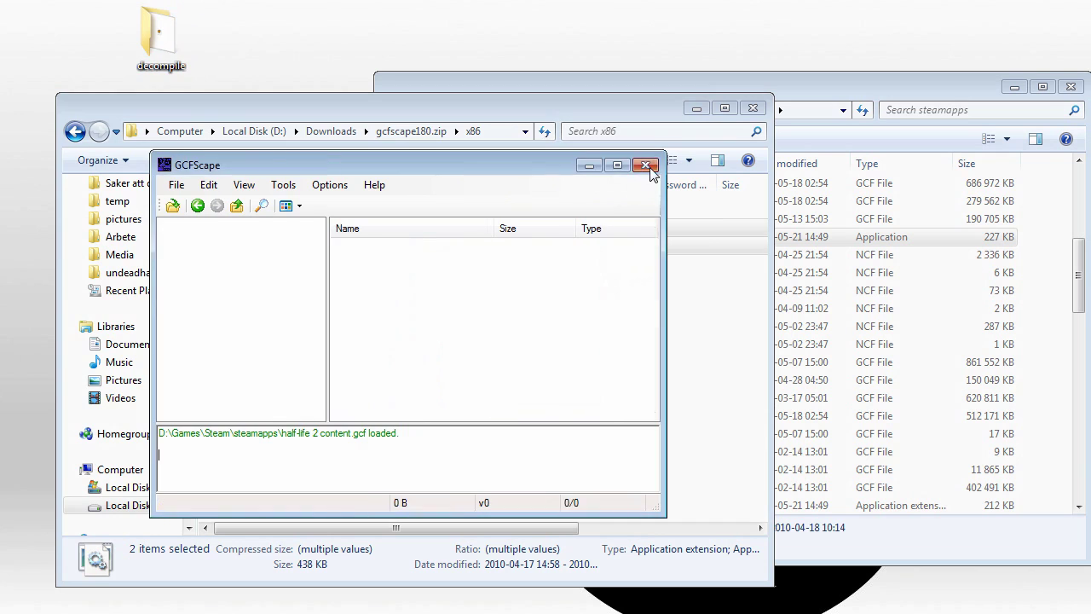
{"action": "left_click", "coordinate": [403, 369]}
{"action": "left_click", "coordinate": [752, 108]}
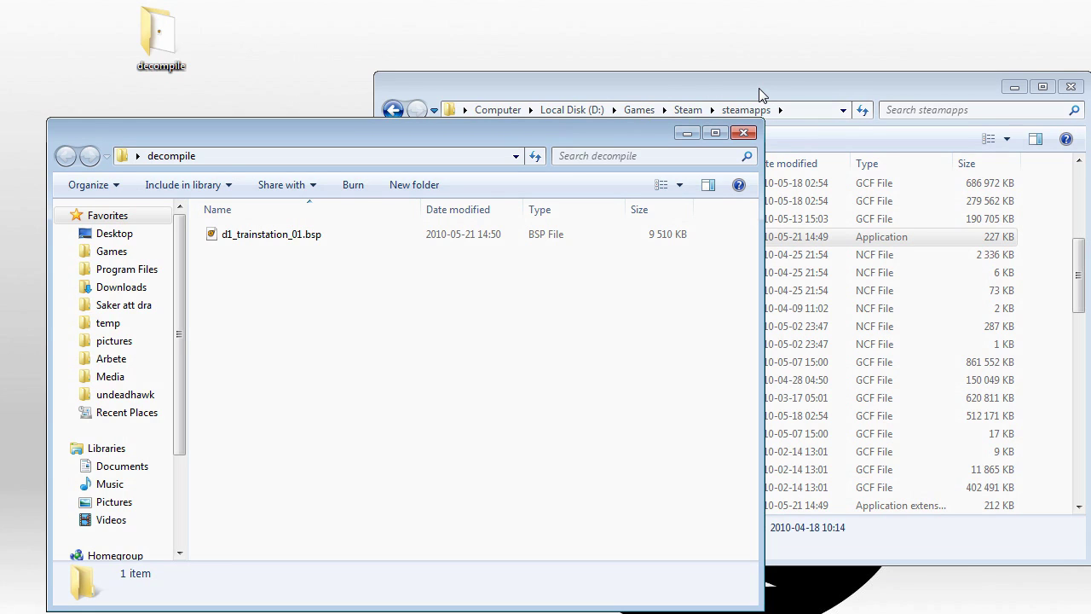
Open Google Chrome and search Google for "vmex"
{"action": "right_click", "coordinate": [128, 613]}
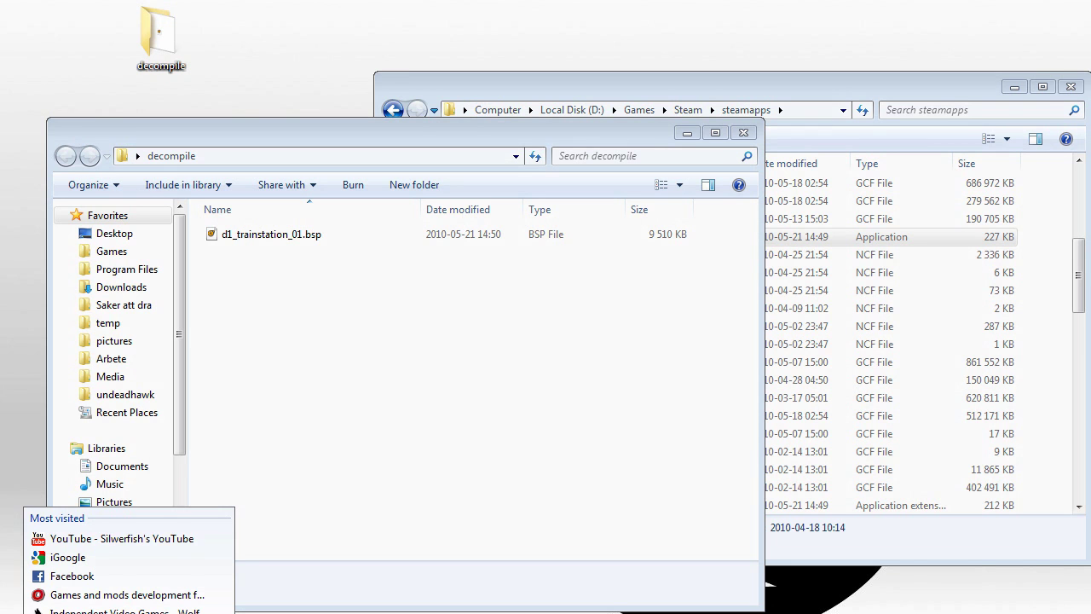
{"action": "left_click", "coordinate": [103, 613]}
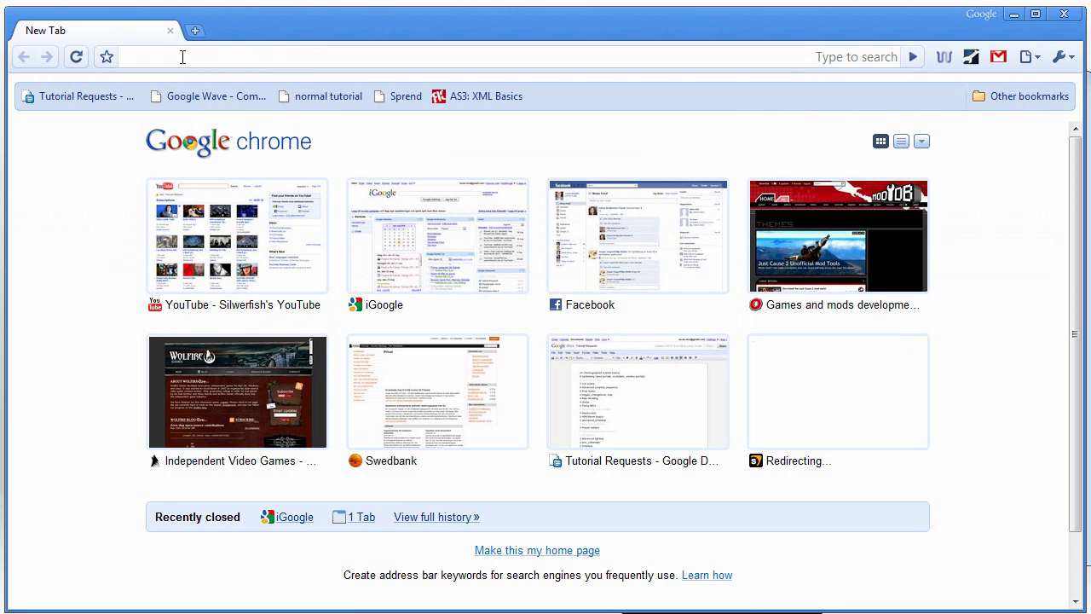
{"action": "type", "text": "vmex"}
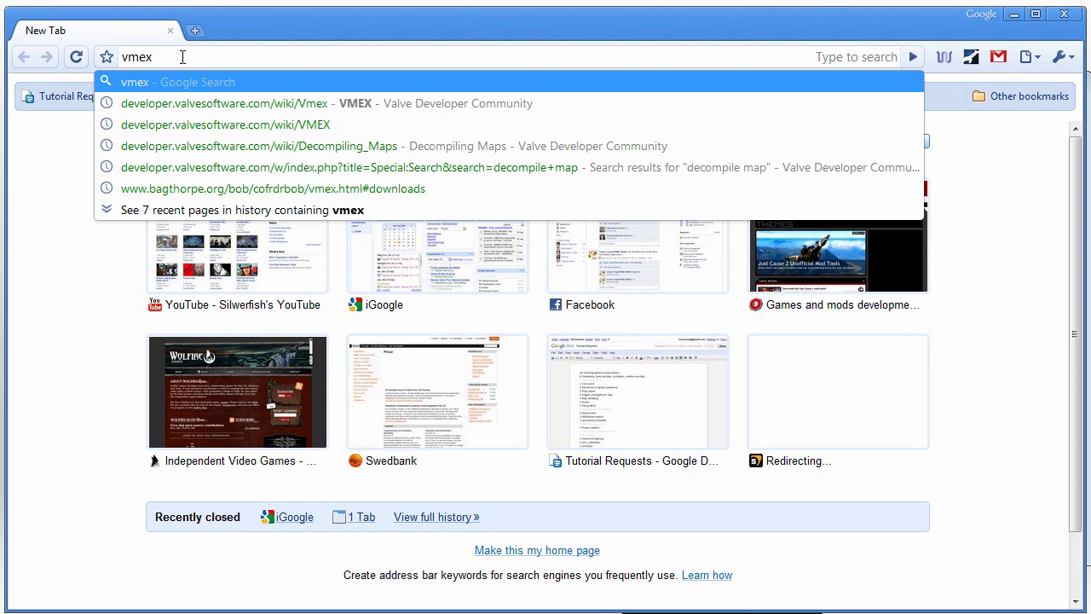
{"action": "key", "text": "BackSpace"}
{"action": "key", "text": "BackSpace"}
{"action": "key", "text": "BackSpace"}
{"action": "type", "text": "mex"}
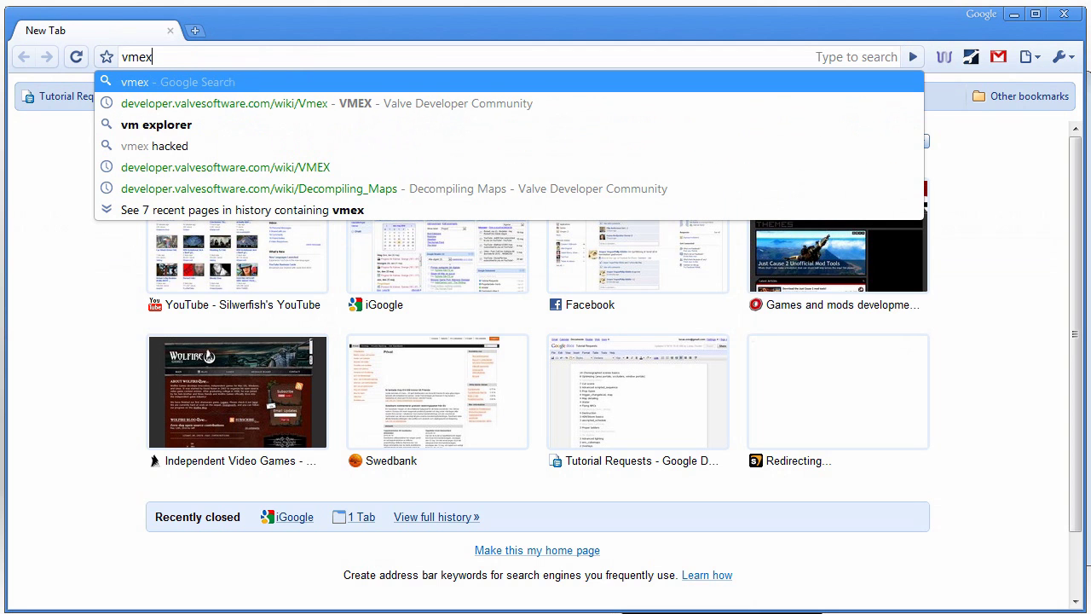
{"action": "key", "text": "Return"}
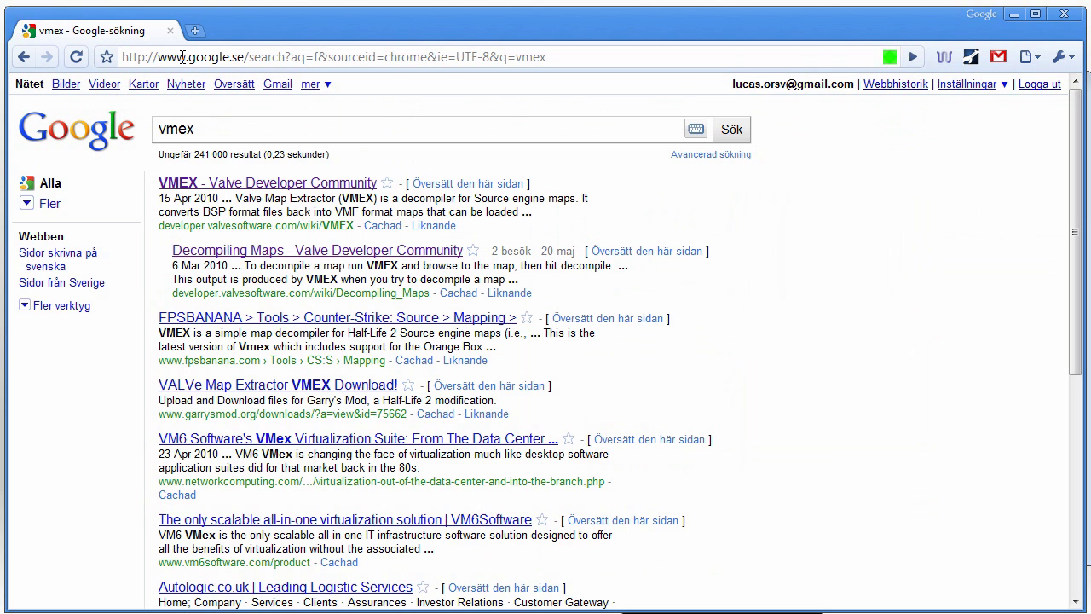
Open the Valve Developer Community article on VMEX and follow its link to the official VMEX website
{"action": "left_click", "coordinate": [238, 187]}
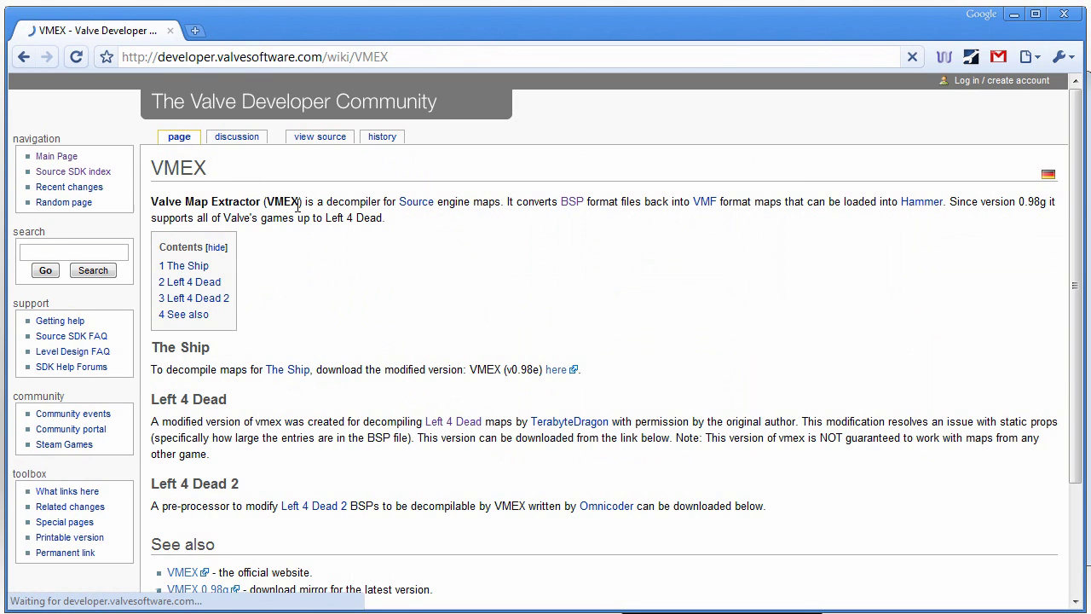
{"action": "scroll", "coordinate": [272, 373], "scroll_direction": "down", "scroll_amount": 3}
{"action": "left_click", "coordinate": [184, 424]}
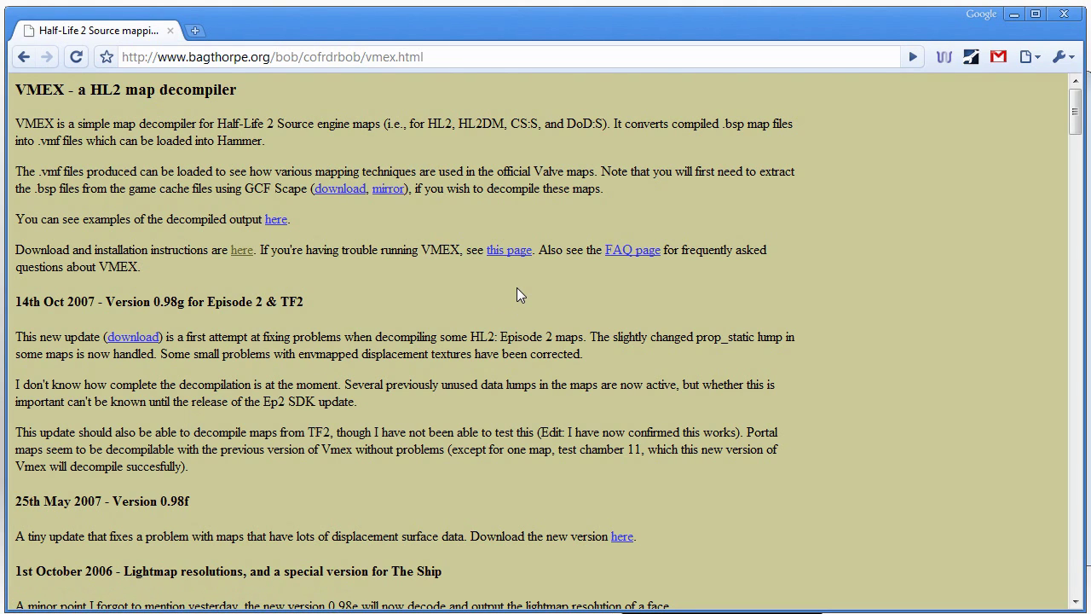
Read the introduction to the VMEX decompiler and go to the page's download and installation instructions
{"action": "left_click_drag", "start_coordinate": [17, 124], "coordinate": [266, 141]}
{"action": "left_click", "coordinate": [152, 163]}
{"action": "left_click_drag", "start_coordinate": [14, 173], "coordinate": [58, 174]}
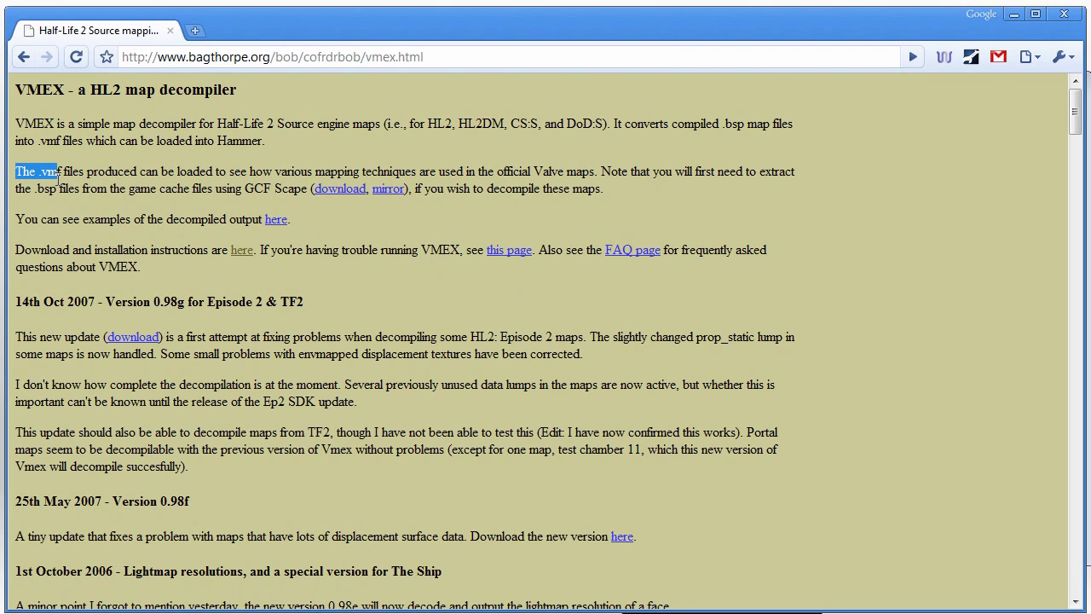
{"action": "left_click", "coordinate": [56, 203]}
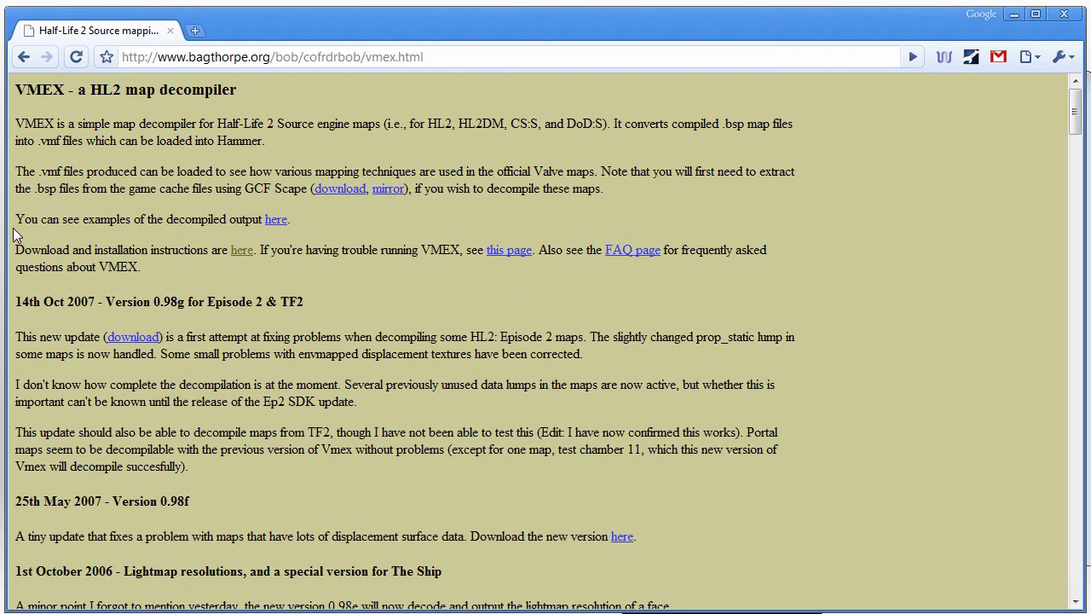
{"action": "left_click", "coordinate": [240, 251]}
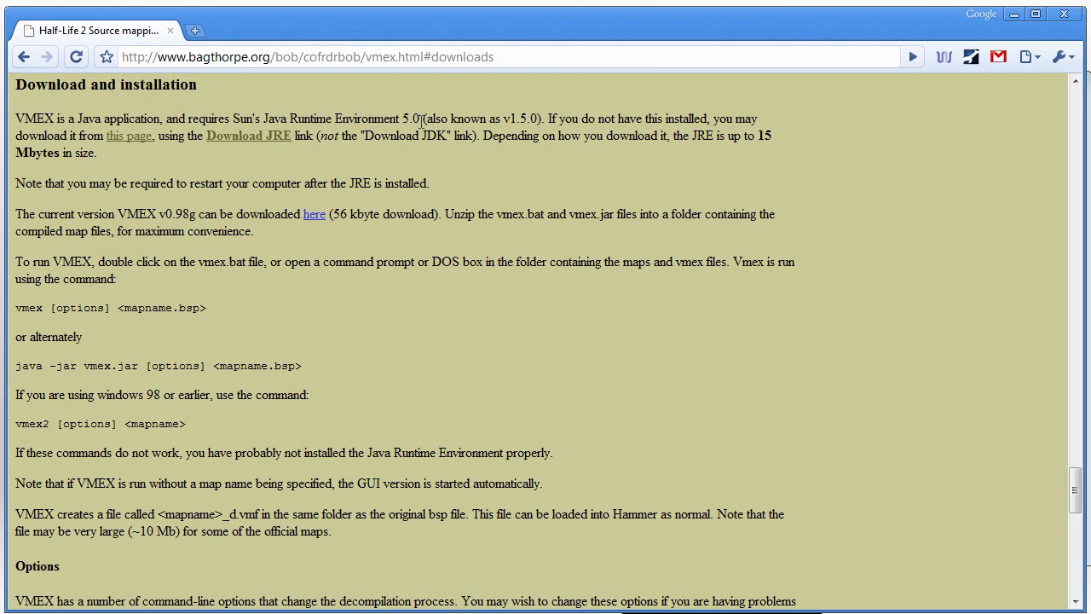
Follow the Java link to the J2SE 5.0 downloads page and choose the Java Runtime Environment (JRE) 5.0 Update 22 download
{"action": "left_click", "coordinate": [128, 136]}
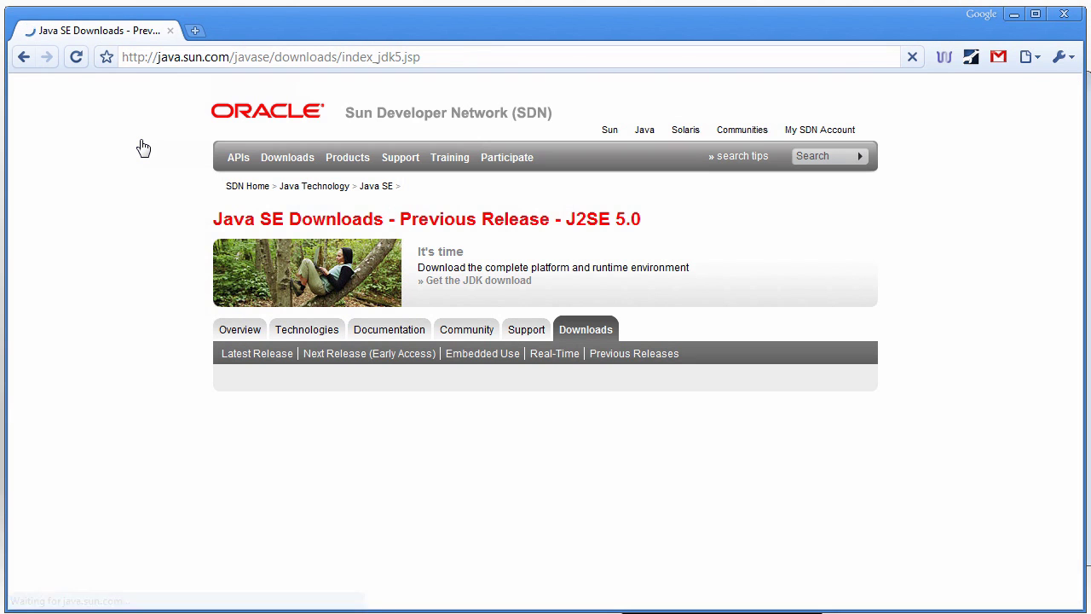
{"action": "scroll", "coordinate": [551, 290], "scroll_direction": "down", "scroll_amount": 2}
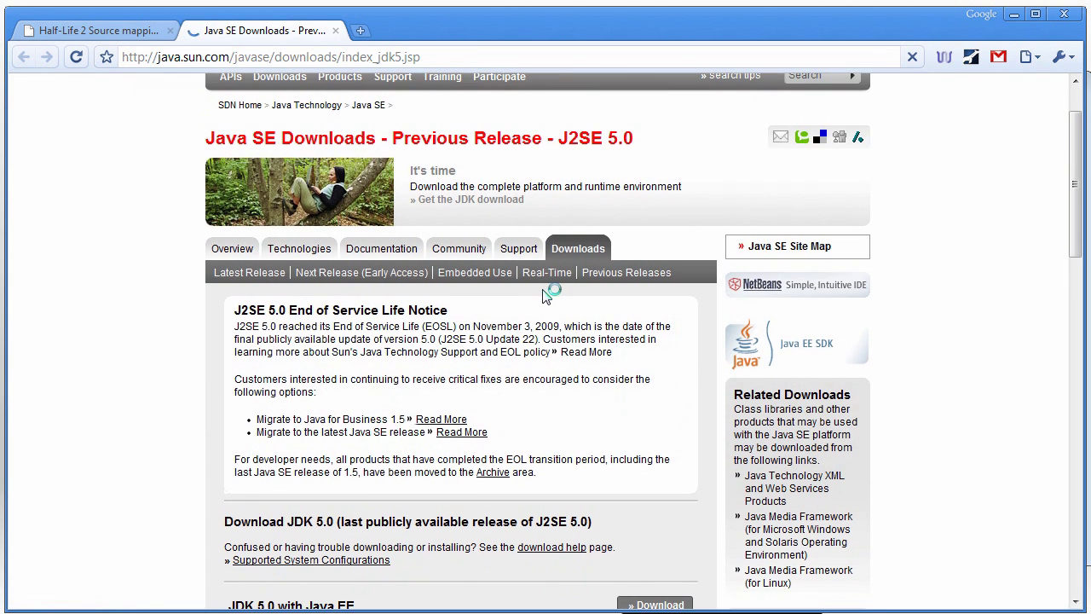
{"action": "scroll", "coordinate": [596, 324], "scroll_direction": "down", "scroll_amount": 8}
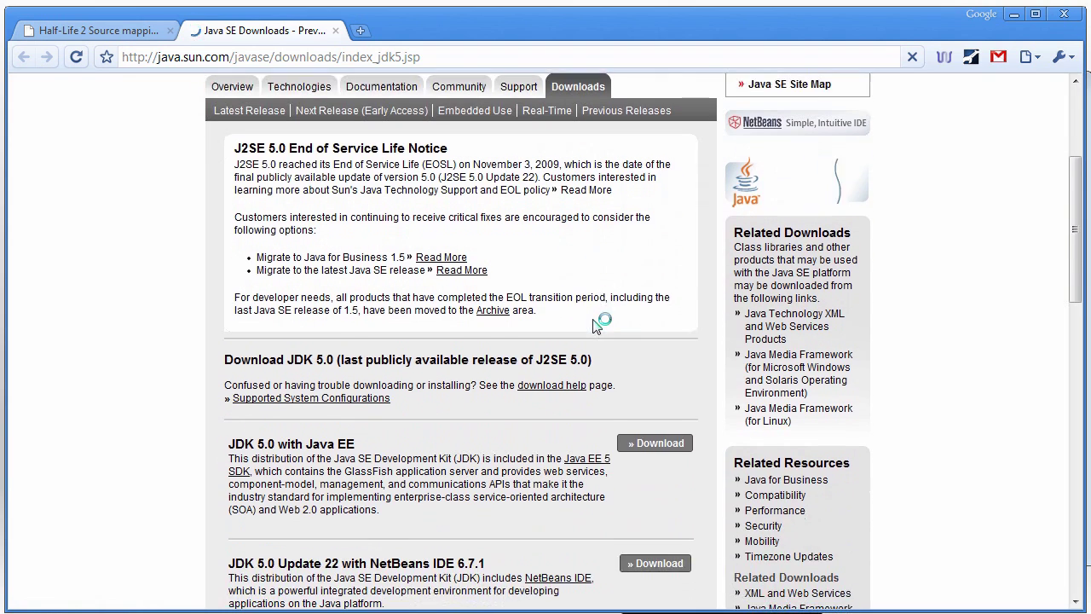
{"action": "scroll", "coordinate": [594, 326], "scroll_direction": "down", "scroll_amount": 6}
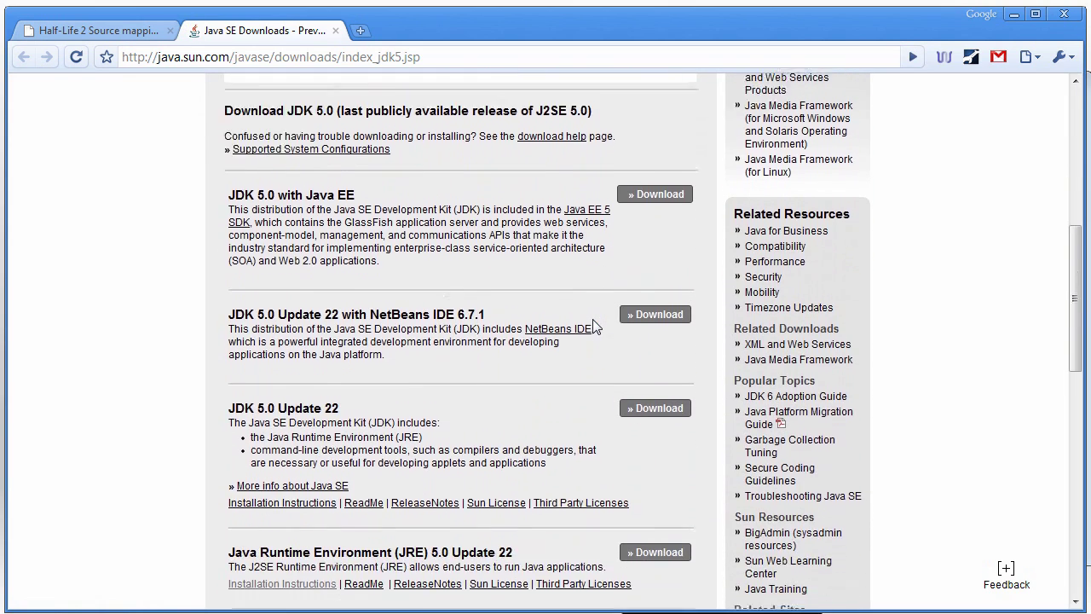
{"action": "scroll", "coordinate": [594, 326], "scroll_direction": "down", "scroll_amount": 2}
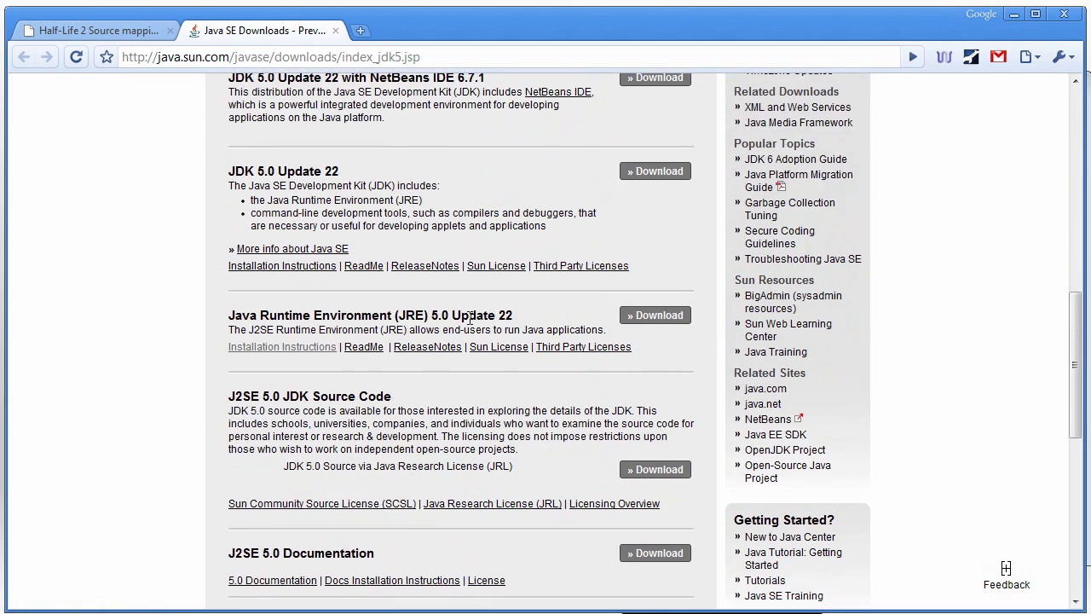
{"action": "left_click", "coordinate": [664, 317]}
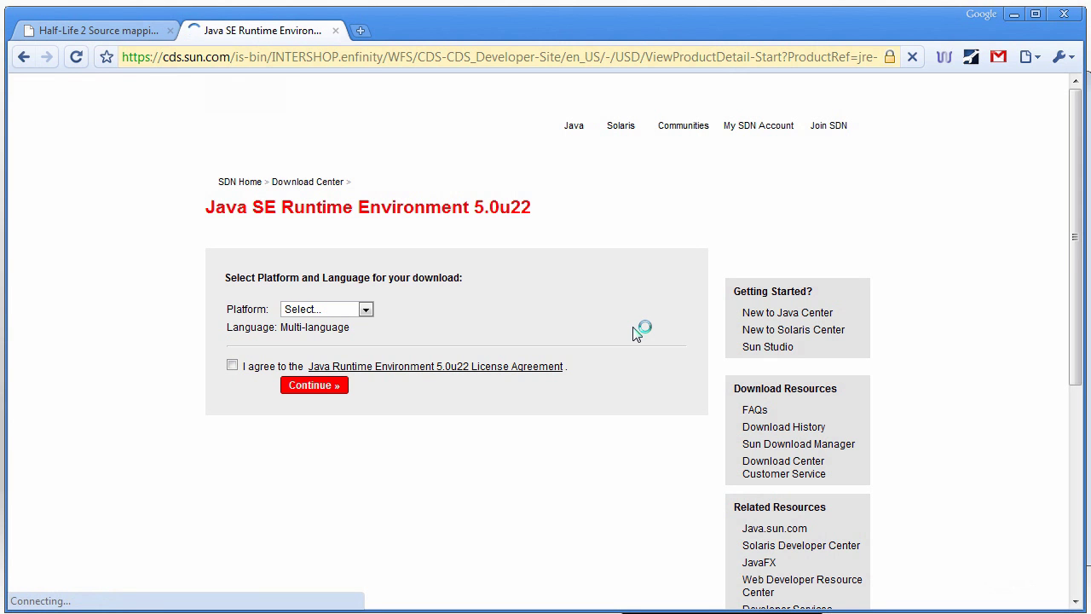
Set the JRE download platform to Windows, accept the license agreement and continue to the available files
{"action": "left_click", "coordinate": [369, 311]}
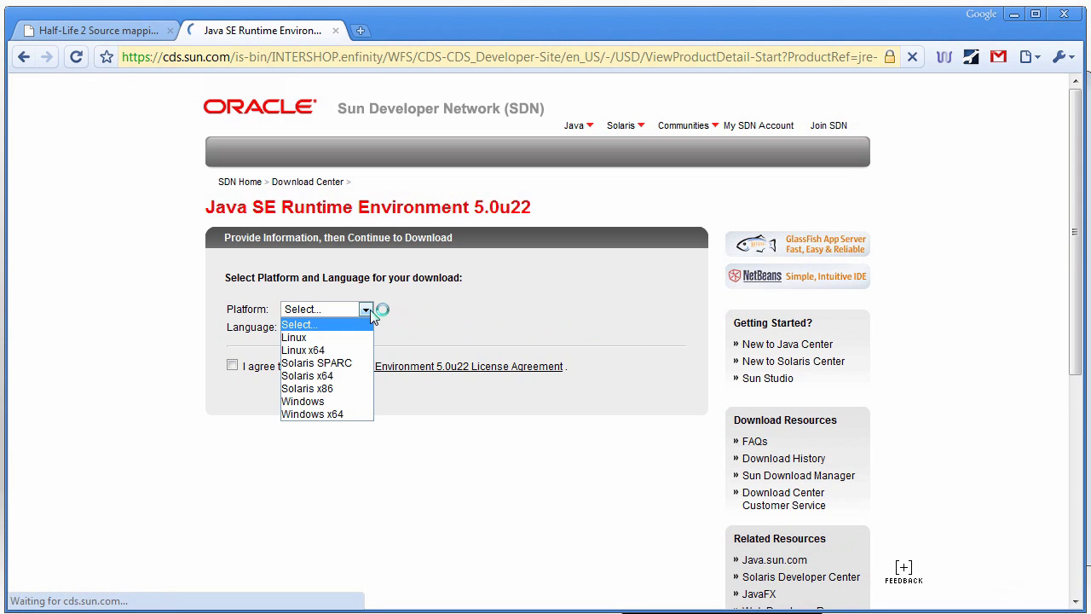
{"action": "left_click", "coordinate": [331, 400]}
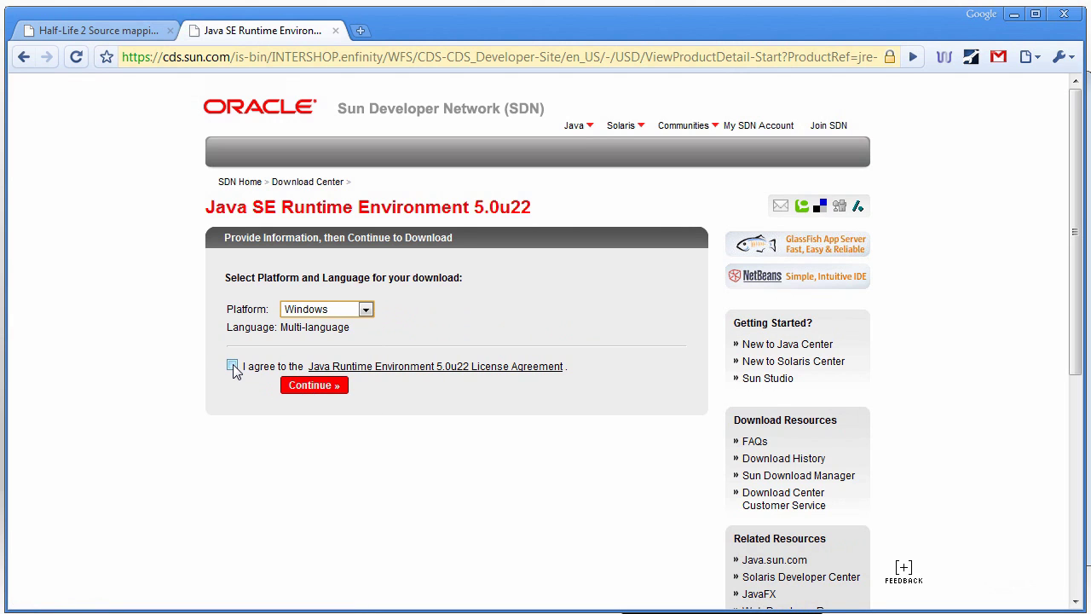
{"action": "left_click", "coordinate": [233, 366]}
{"action": "left_click", "coordinate": [295, 386]}
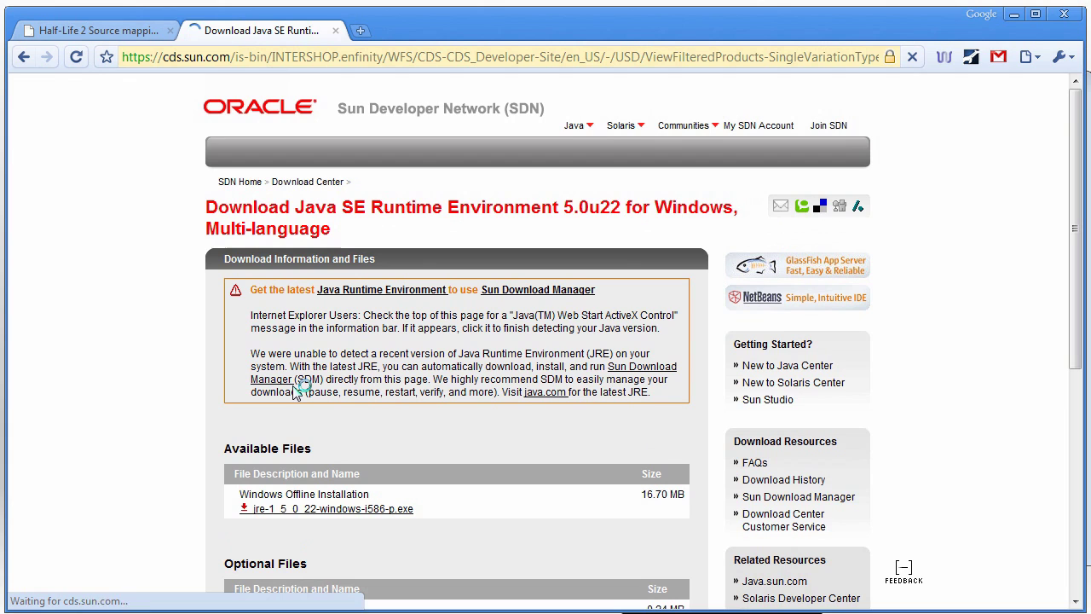
Download the Windows offline installer jre-1_5_0_22-windows-i586-p.exe and keep the file despite the download warning
{"action": "scroll", "coordinate": [341, 389], "scroll_direction": "down", "scroll_amount": 2}
{"action": "scroll", "coordinate": [437, 368], "scroll_direction": "down", "scroll_amount": 2}
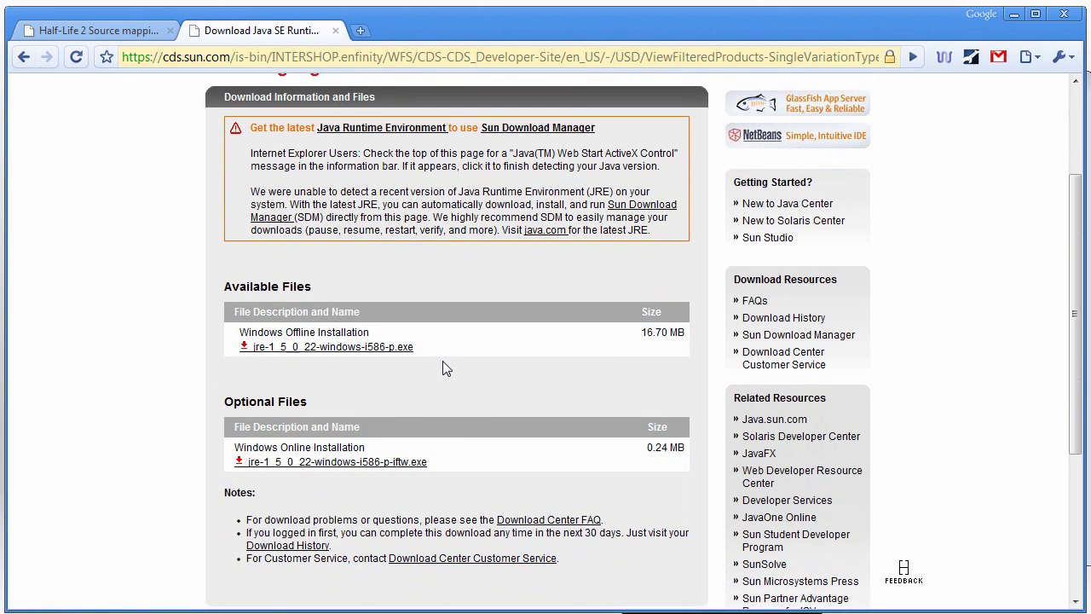
{"action": "left_click", "coordinate": [379, 359]}
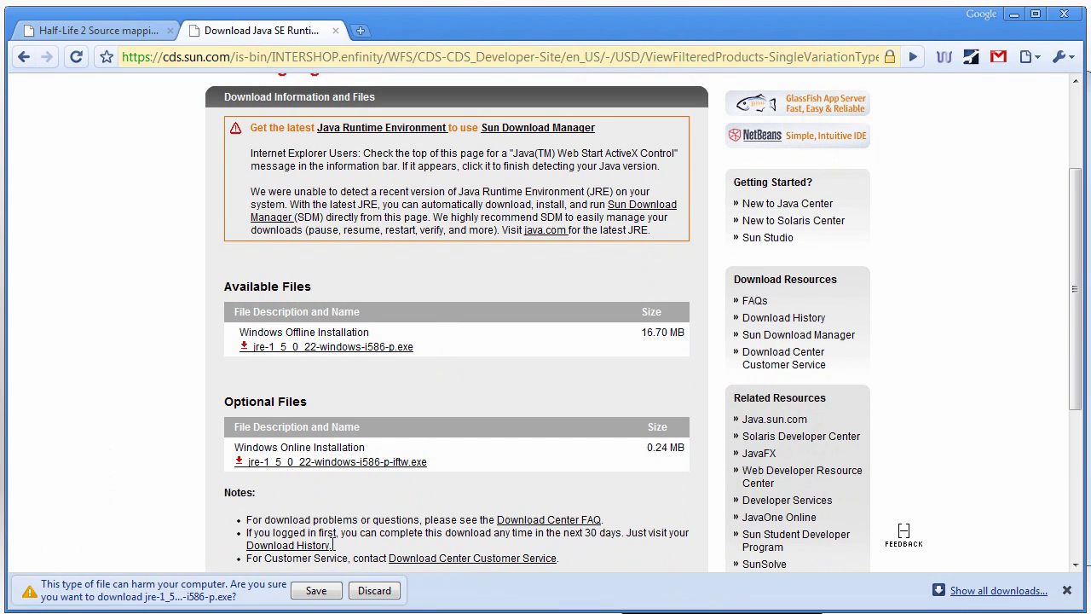
{"action": "left_click", "coordinate": [313, 591]}
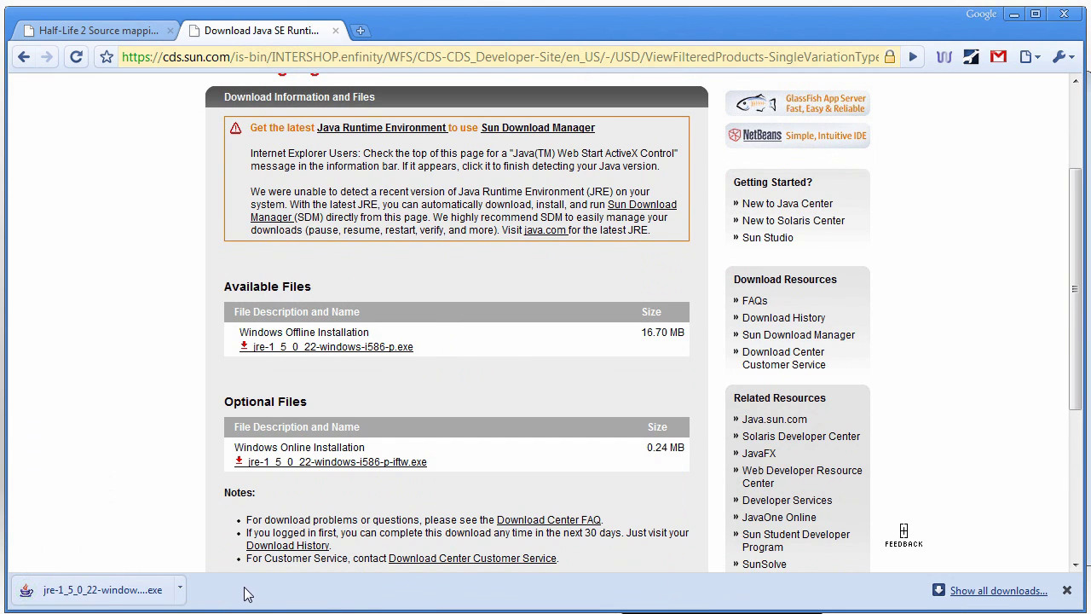
Run the downloaded JRE installer, accept its license agreement with the typical installation, and let it install
{"action": "left_click", "coordinate": [136, 595]}
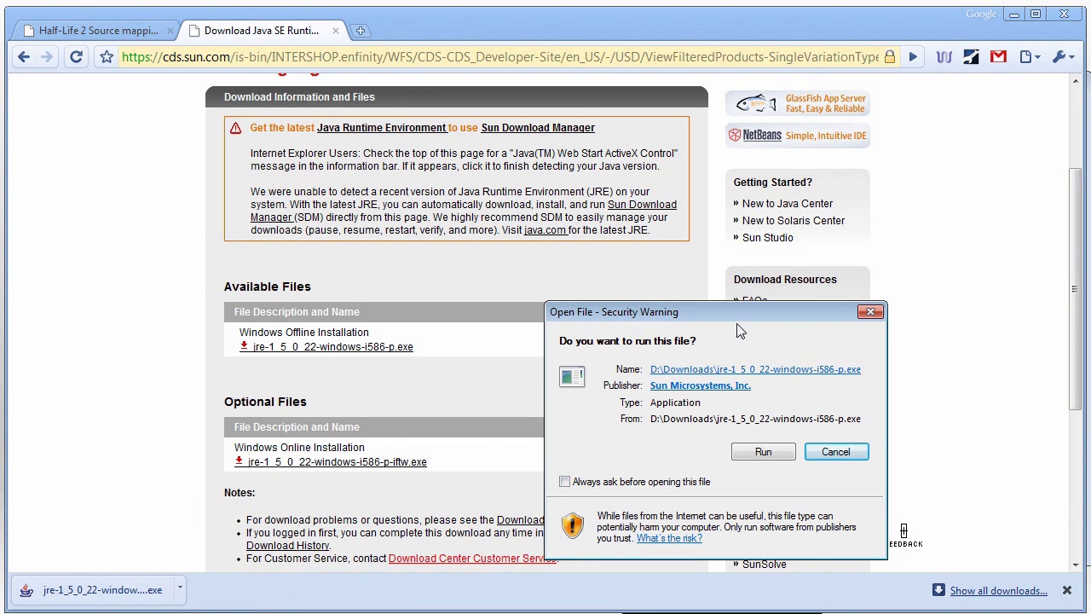
{"action": "left_click", "coordinate": [741, 452]}
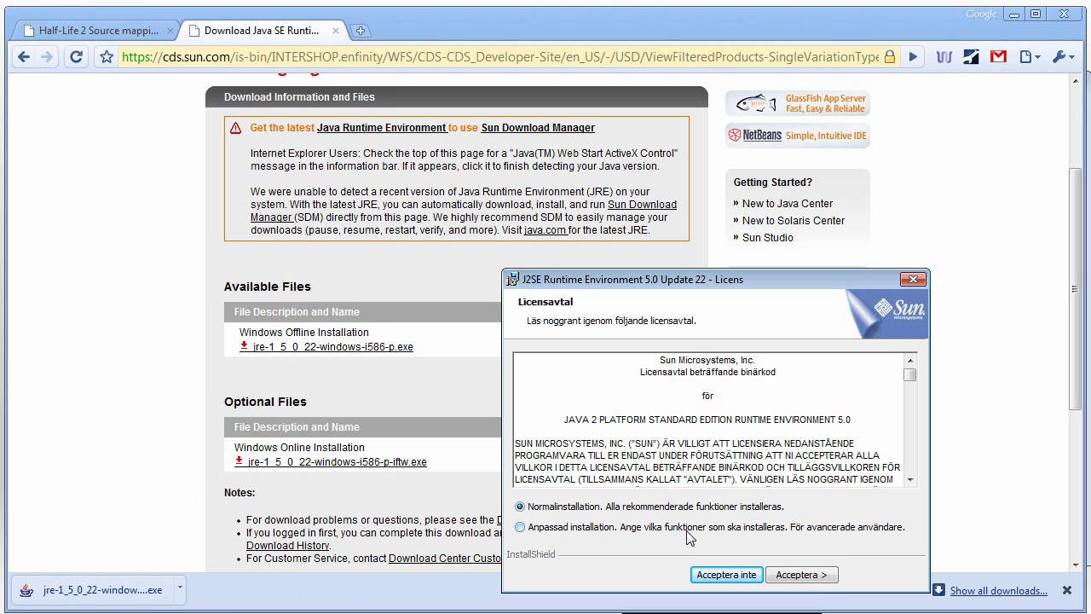
{"action": "left_click", "coordinate": [779, 577]}
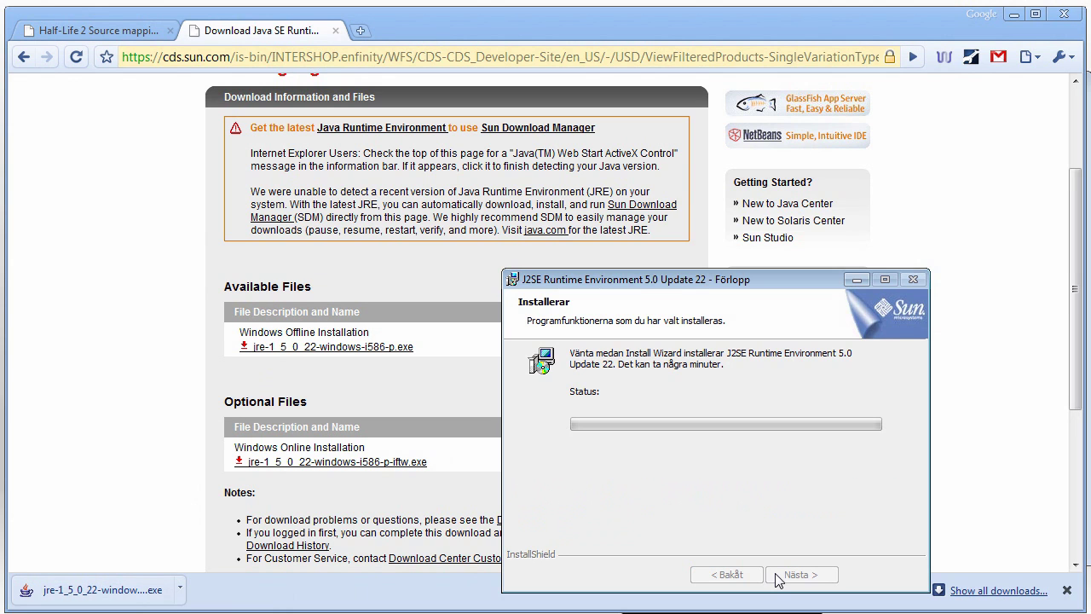
{"action": "left_click", "coordinate": [778, 576]}
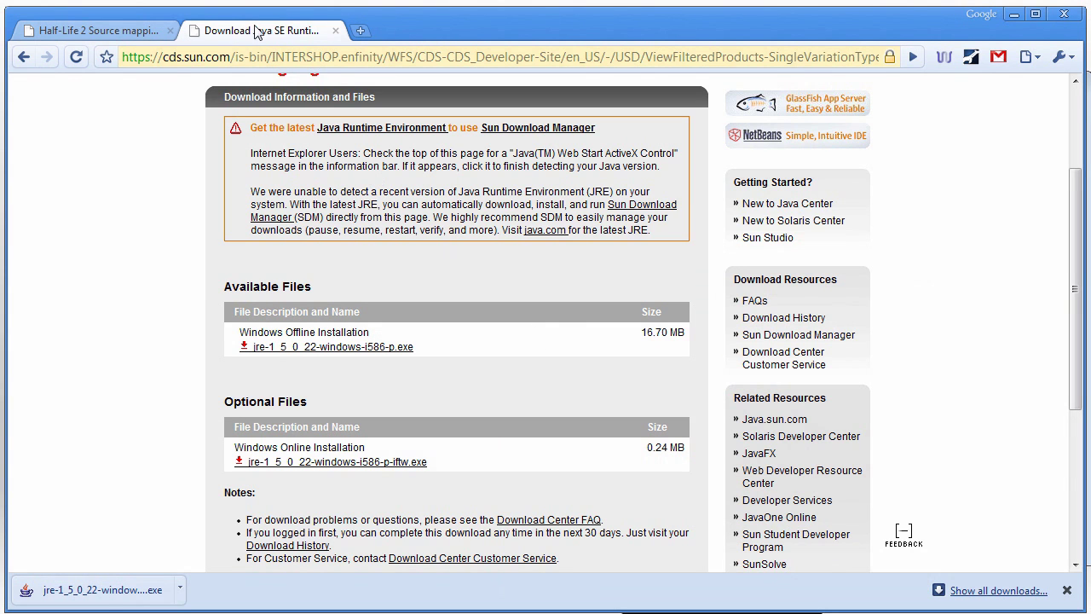
Close the Java download page, then download VMEX v0.98g from its website and open the vmex098g.zip archive
{"action": "left_click", "coordinate": [335, 30]}
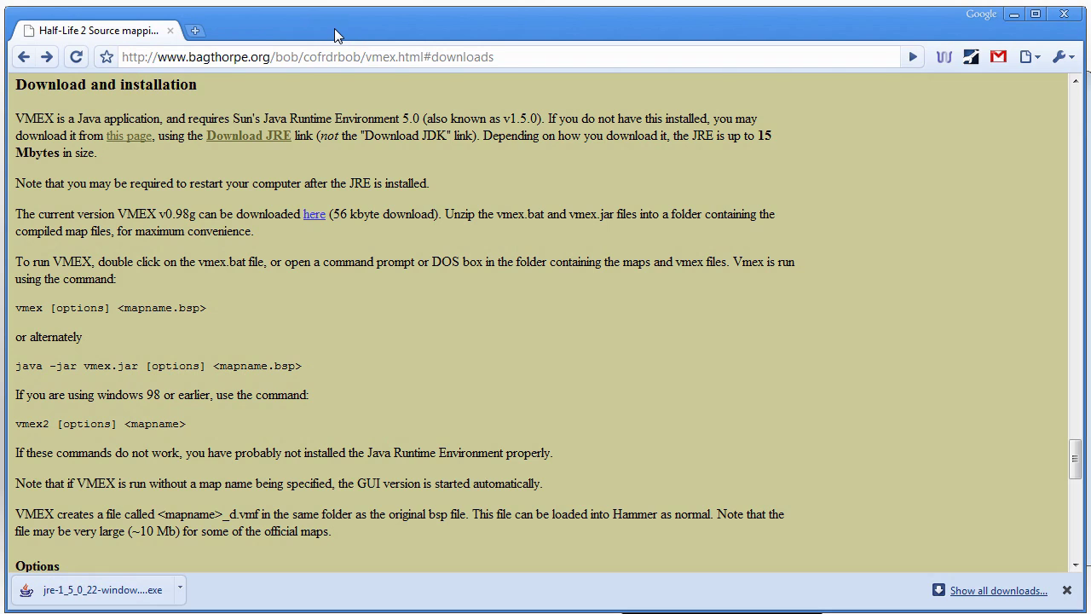
{"action": "left_click", "coordinate": [315, 217]}
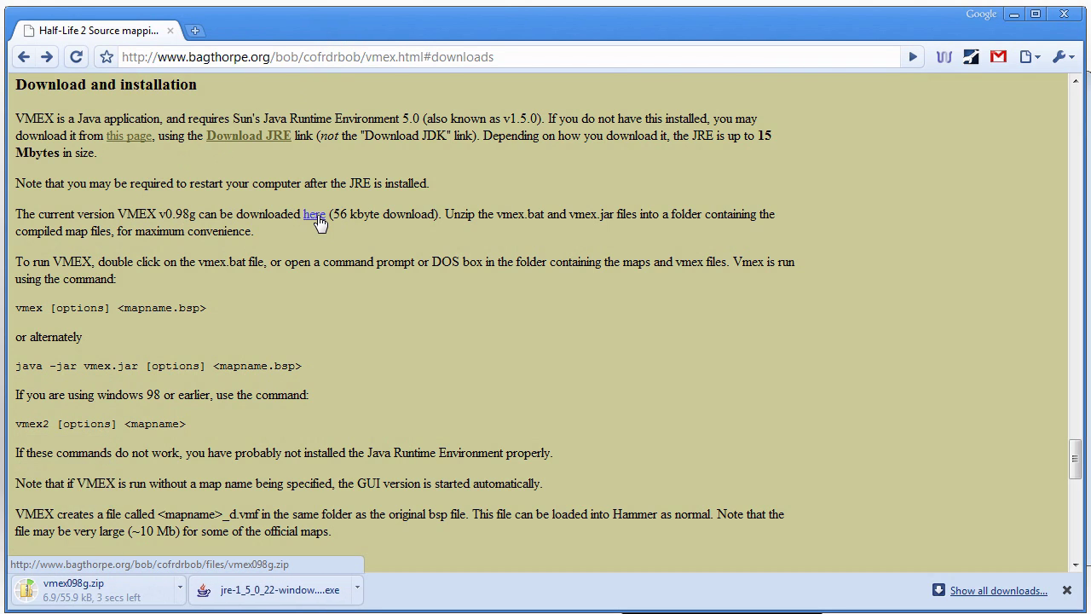
{"action": "left_click", "coordinate": [109, 594]}
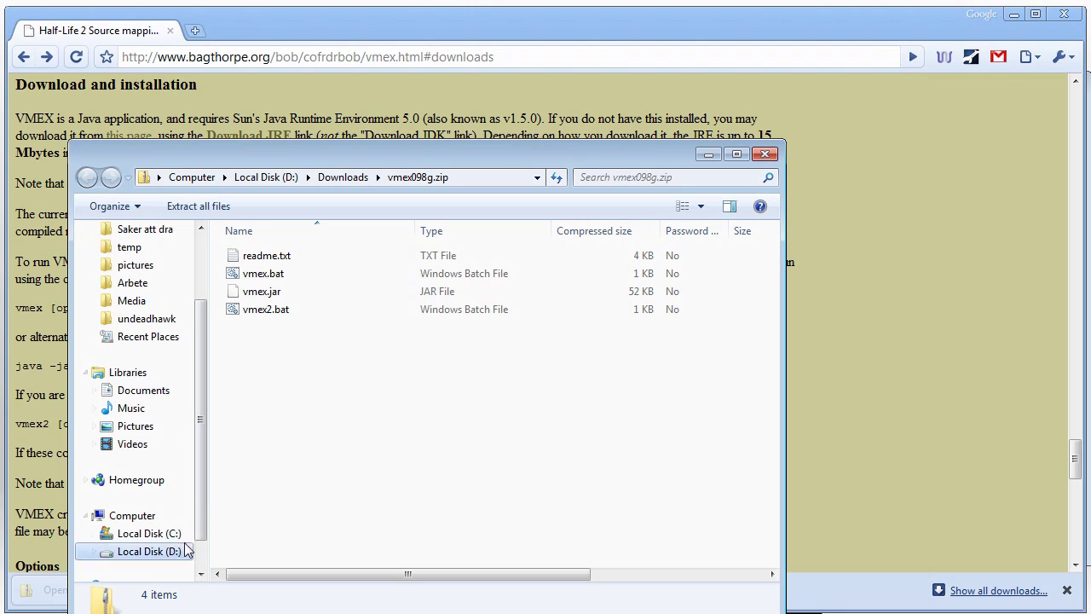
Copy vmex.bat and vmex.jar from the zip archive into the decompile folder, clearing away the windows no longer needed
{"action": "double_click", "coordinate": [264, 274]}
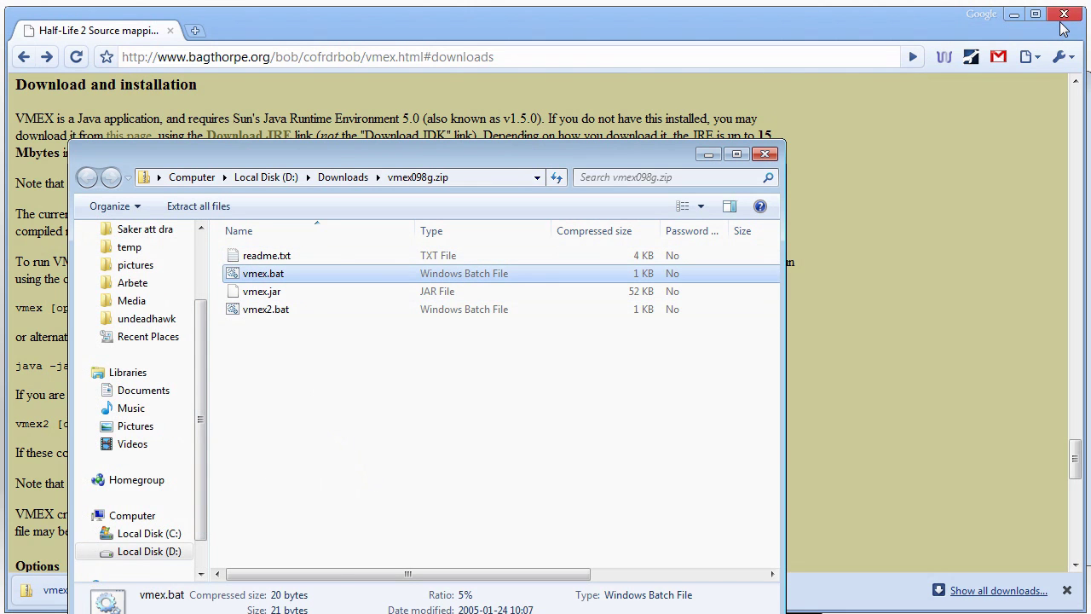
{"action": "left_click", "coordinate": [1013, 14]}
{"action": "left_click", "coordinate": [586, 127]}
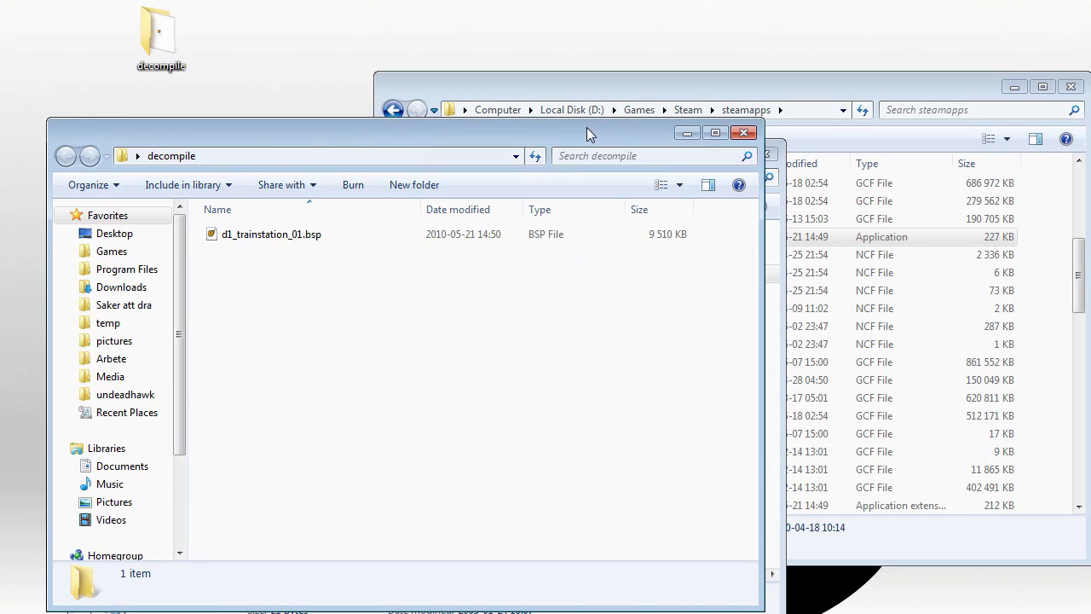
{"action": "left_click", "coordinate": [899, 86]}
{"action": "left_click", "coordinate": [1070, 86]}
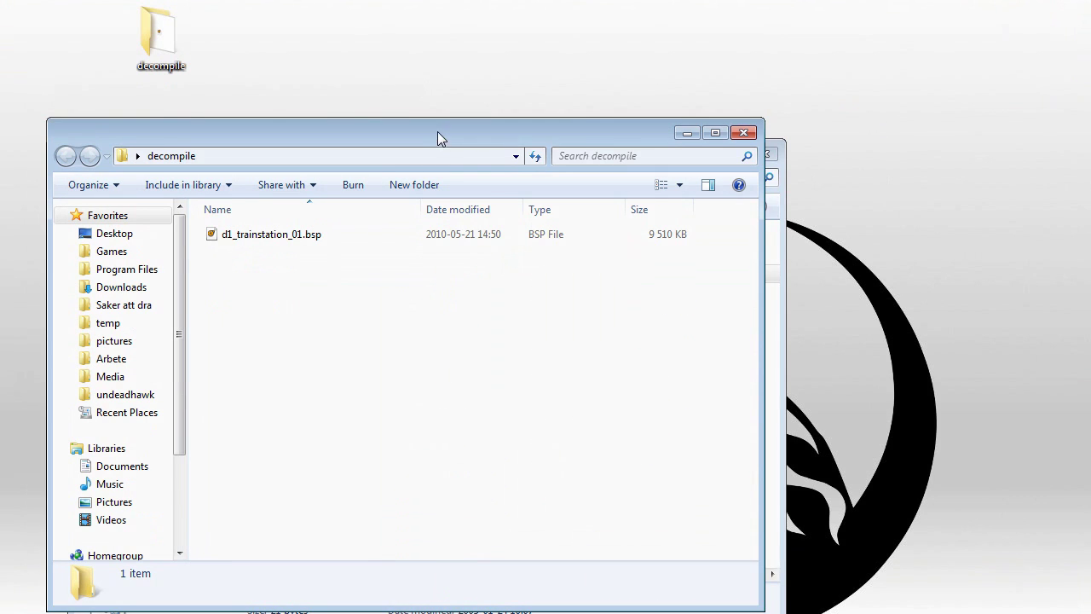
{"action": "left_click_drag", "start_coordinate": [437, 132], "coordinate": [724, 124]}
{"action": "left_click_drag", "start_coordinate": [276, 136], "coordinate": [214, 135]}
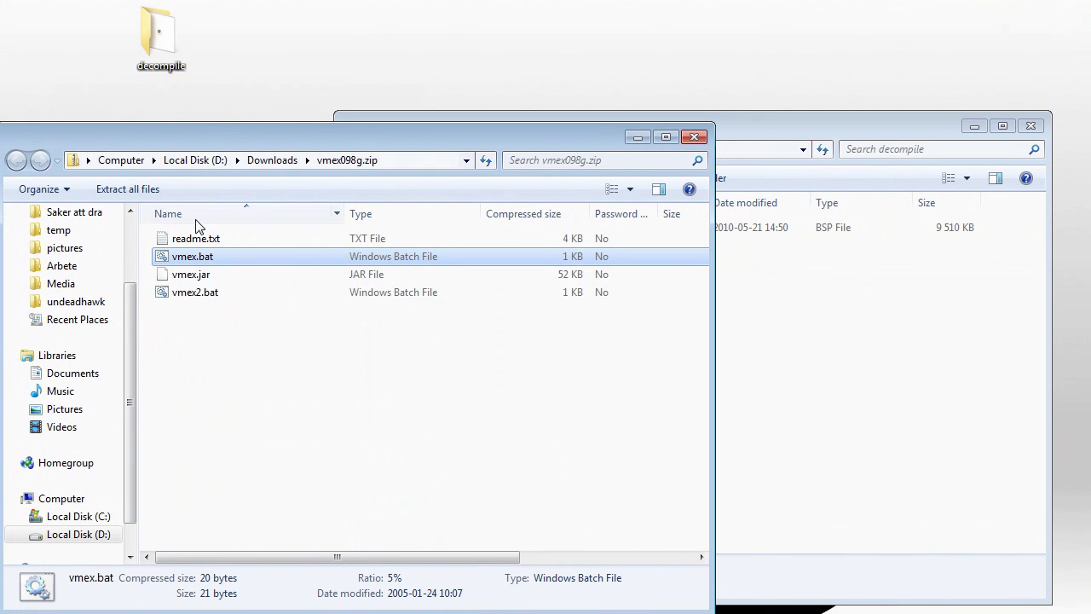
{"action": "left_click", "coordinate": [191, 274], "text": "ctrl"}
{"action": "left_click_drag", "start_coordinate": [211, 257], "coordinate": [813, 312]}
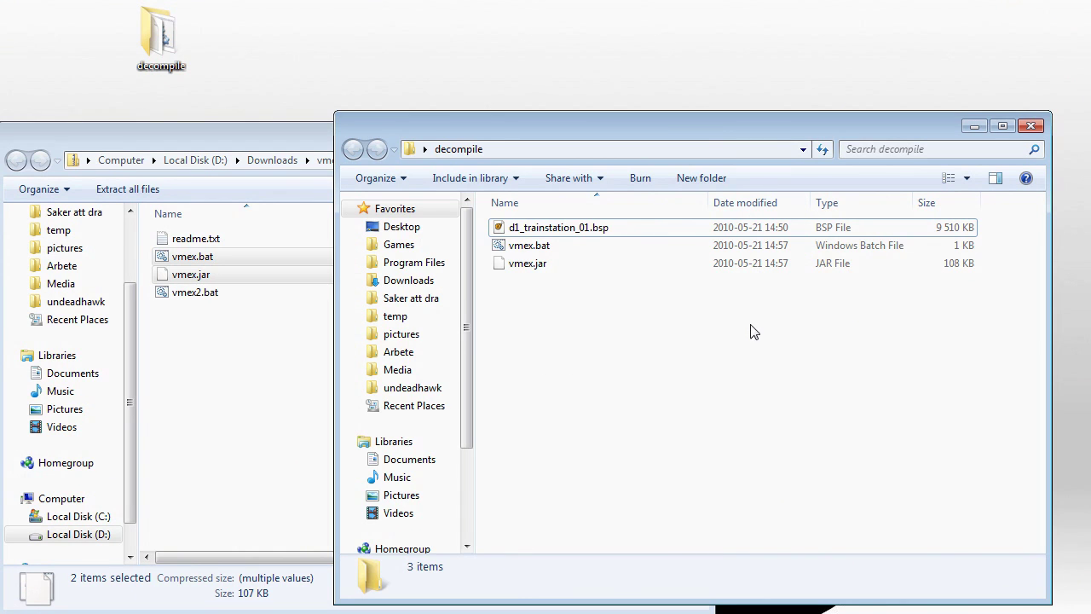
{"action": "left_click", "coordinate": [312, 140]}
{"action": "left_click", "coordinate": [694, 137]}
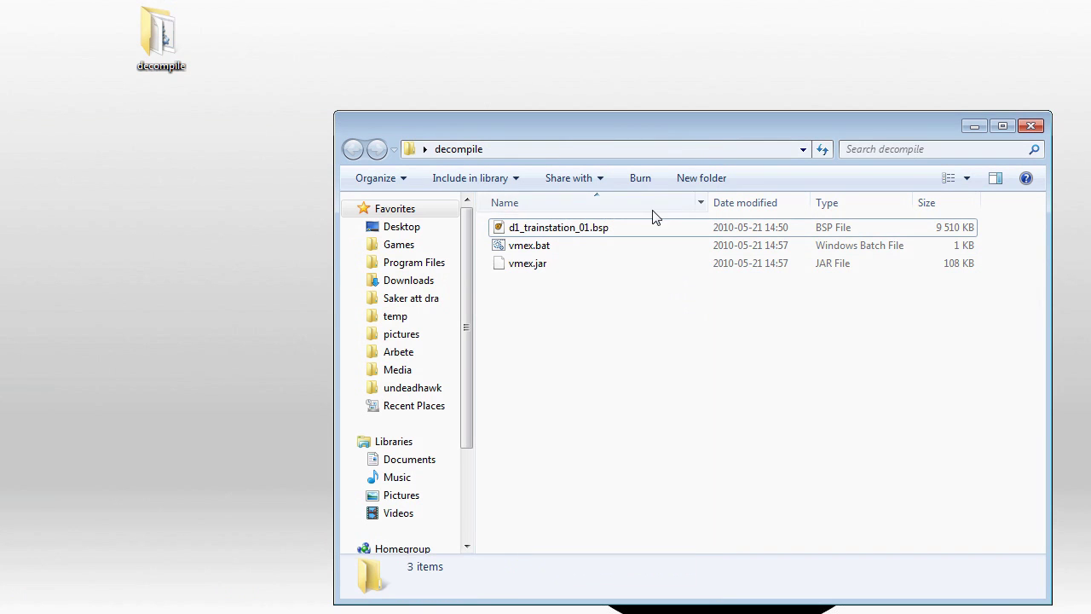
Run vmex.bat from the decompile folder, turning off the security prompt for this file
{"action": "double_click", "coordinate": [572, 252]}
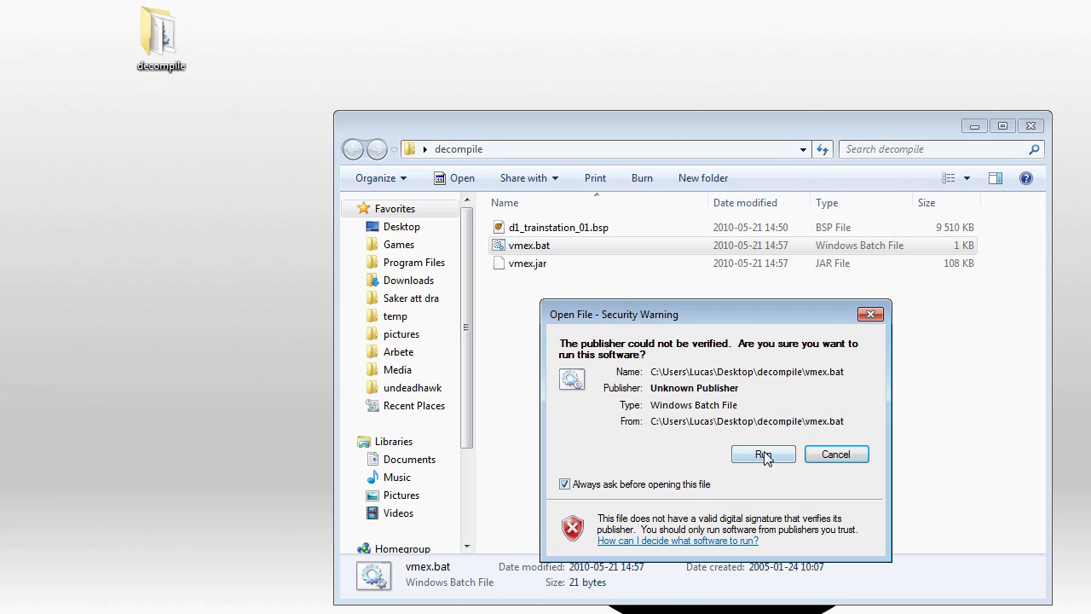
{"action": "left_click", "coordinate": [692, 484]}
{"action": "left_click", "coordinate": [771, 455]}
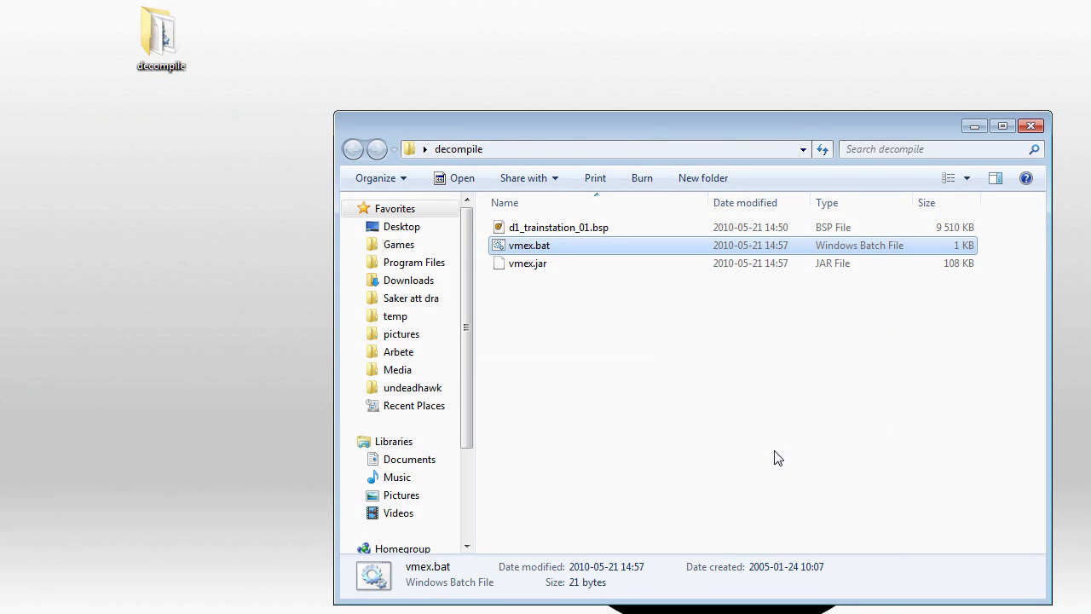
Open vmex.bat in Notepad++, add a second line reading pause, and save the file
{"action": "right_click", "coordinate": [522, 247]}
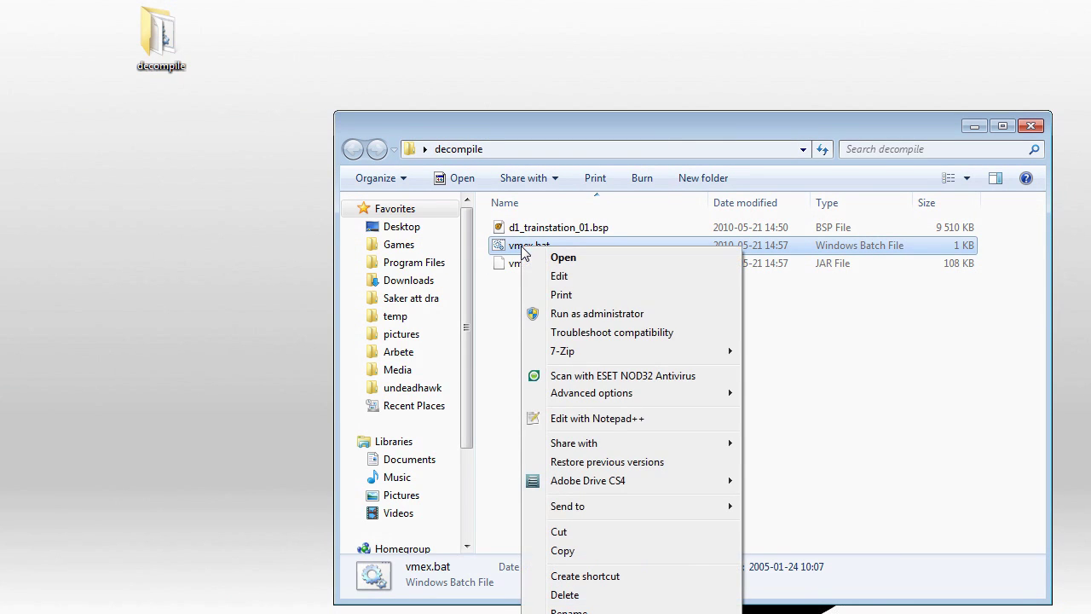
{"action": "left_click", "coordinate": [599, 418]}
{"action": "left_click_drag", "start_coordinate": [449, 201], "coordinate": [607, 32]}
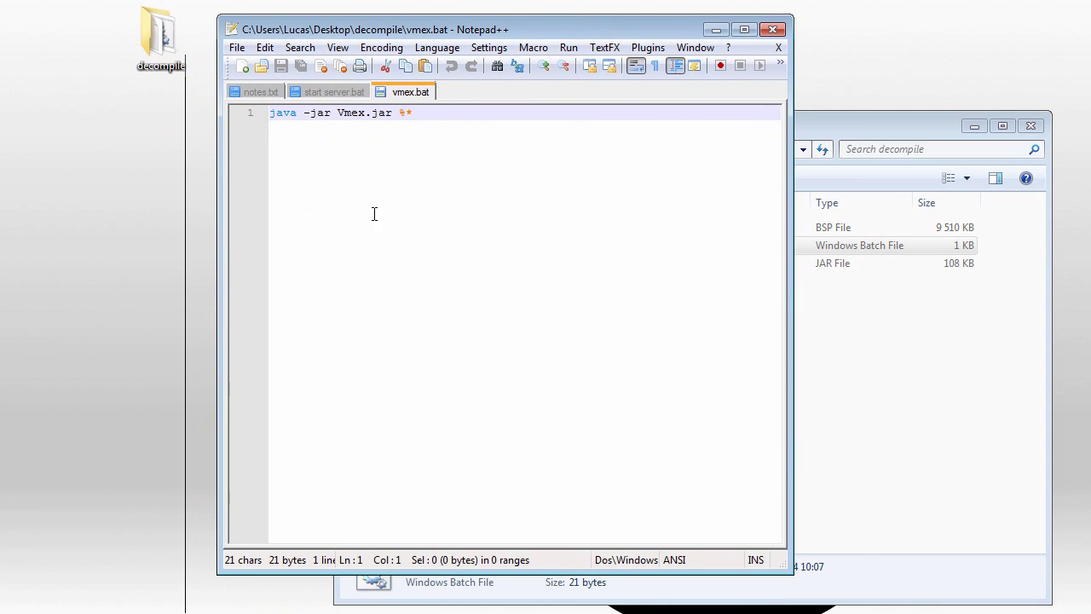
{"action": "left_click", "coordinate": [504, 160]}
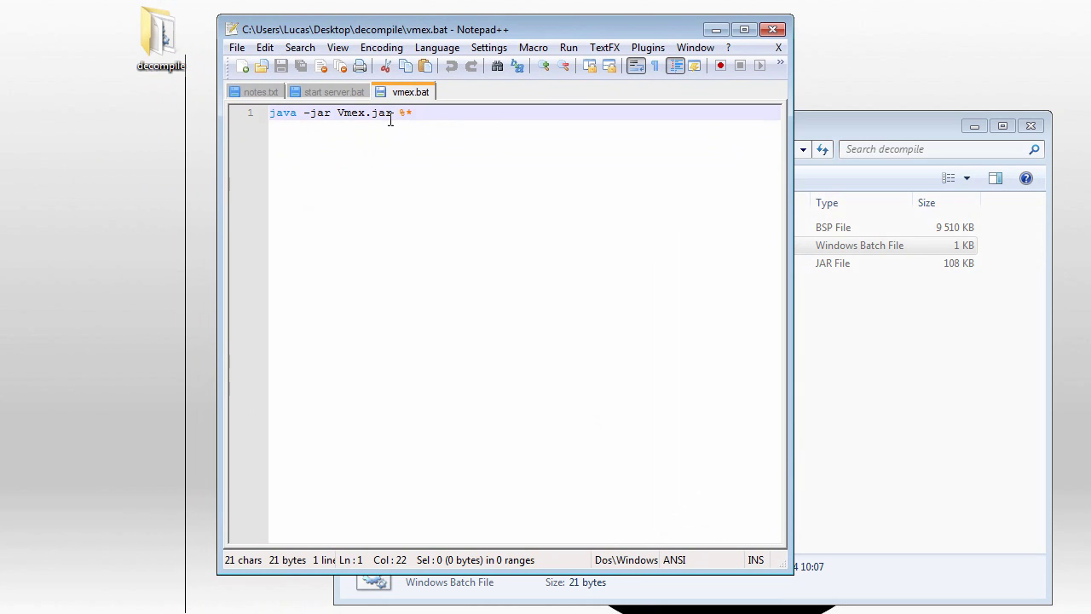
{"action": "key", "text": "Return"}
{"action": "type", "text": "pause"}
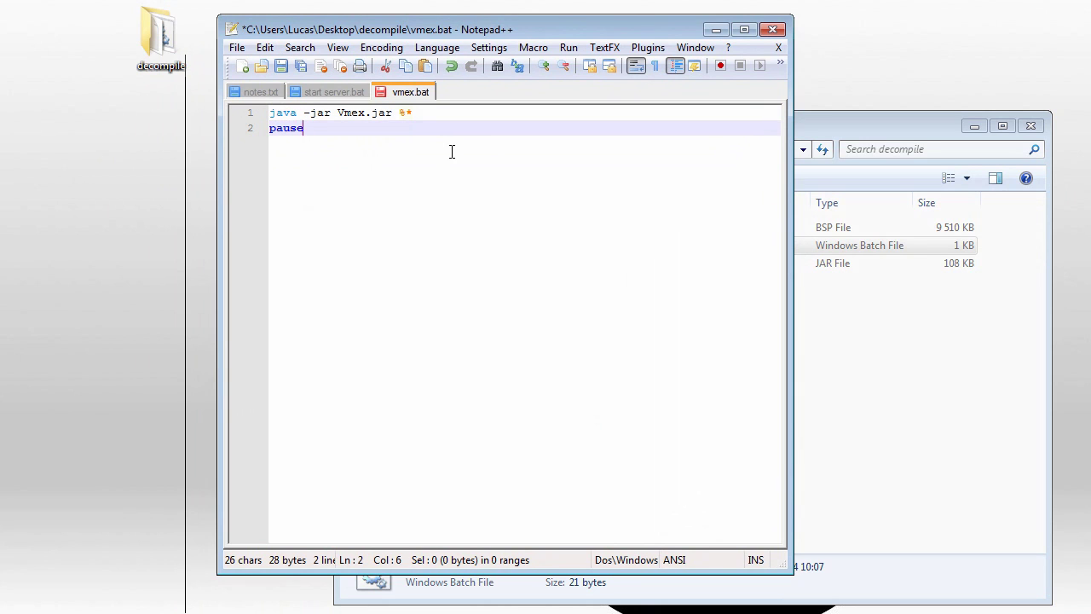
Run the edited vmex.bat from the decompile folder, read the console output, and close the console
{"action": "left_click", "coordinate": [810, 350]}
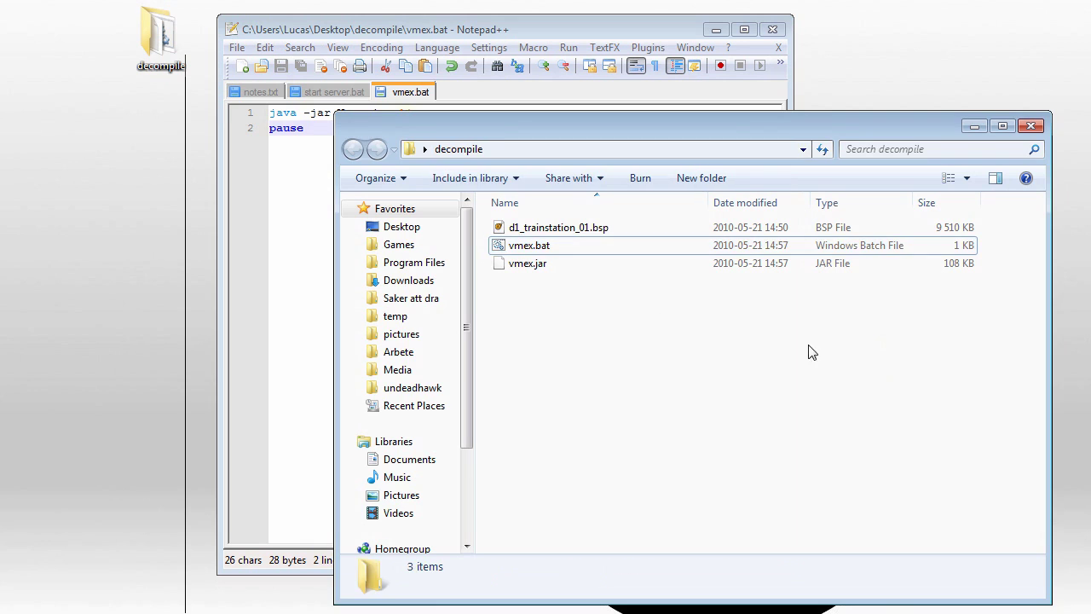
{"action": "double_click", "coordinate": [546, 246]}
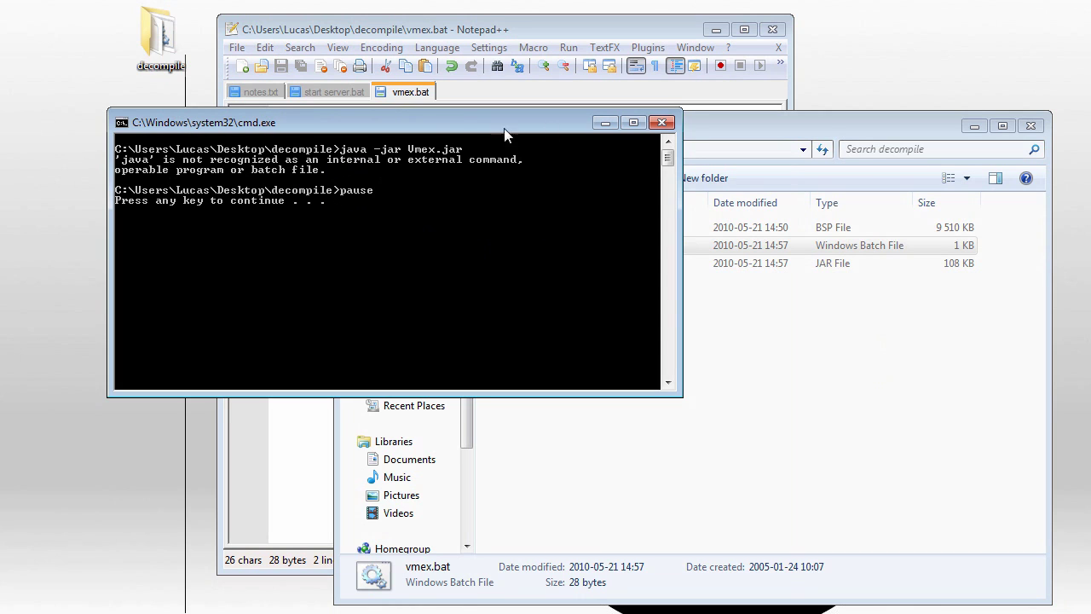
{"action": "left_click", "coordinate": [664, 124]}
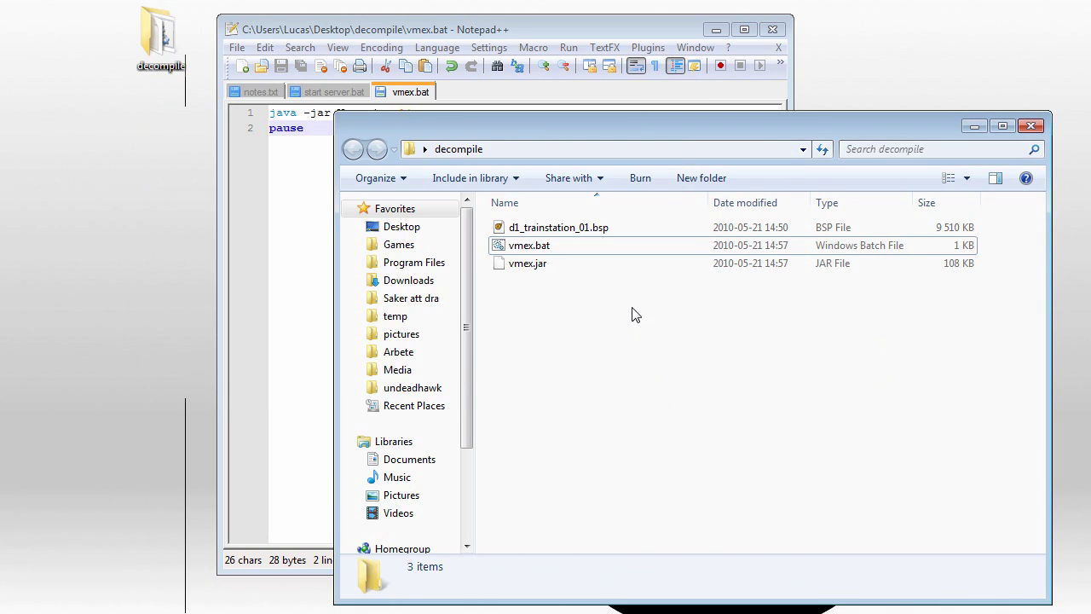
Examine the java command at the start of the first line of vmex.bat in Notepad++
{"action": "left_click_drag", "start_coordinate": [551, 29], "coordinate": [386, 54]}
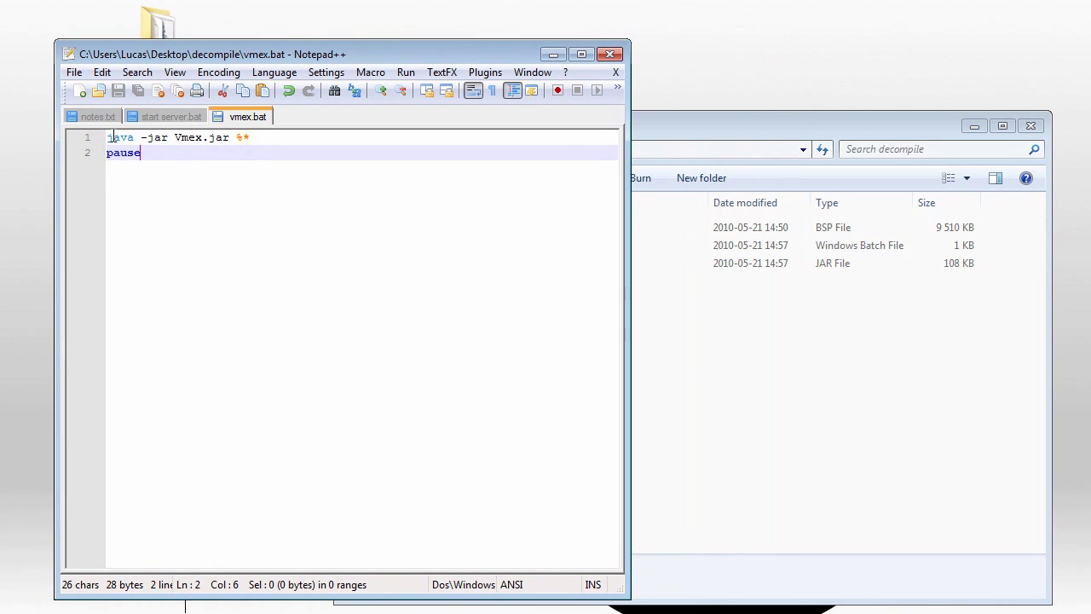
{"action": "left_click", "coordinate": [100, 137]}
{"action": "left_click", "coordinate": [110, 136]}
{"action": "left_click_drag", "start_coordinate": [110, 142], "coordinate": [141, 138]}
{"action": "left_click", "coordinate": [509, 328]}
{"action": "left_click", "coordinate": [687, 450]}
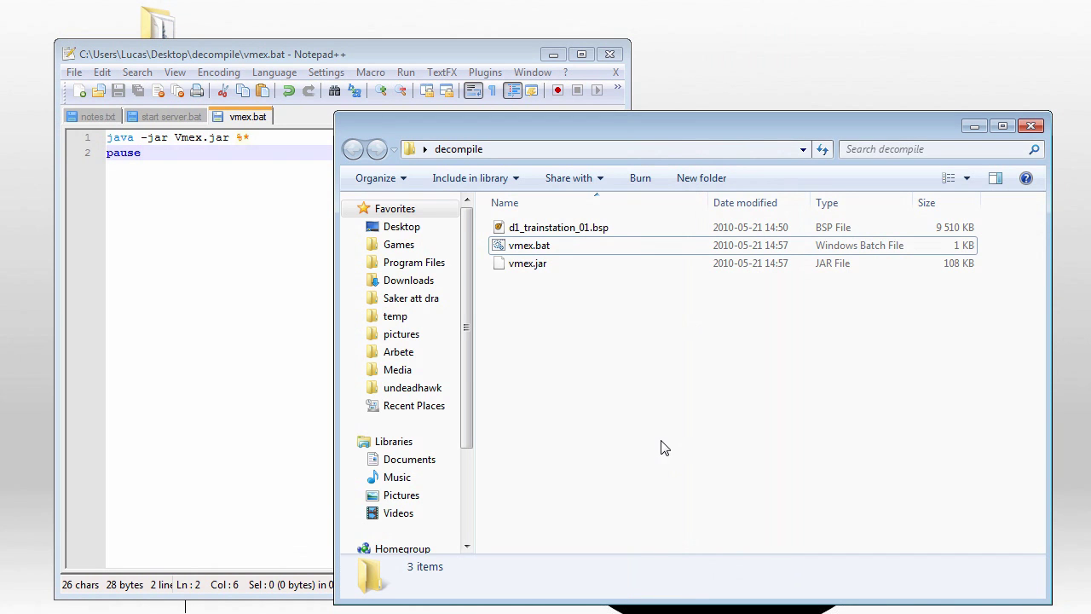
Open the bin folder of the installed runtime at C:\Program Files (x86)\Java\jre1.5.0_22\bin in a separate Explorer window
{"action": "right_click", "coordinate": [83, 610]}
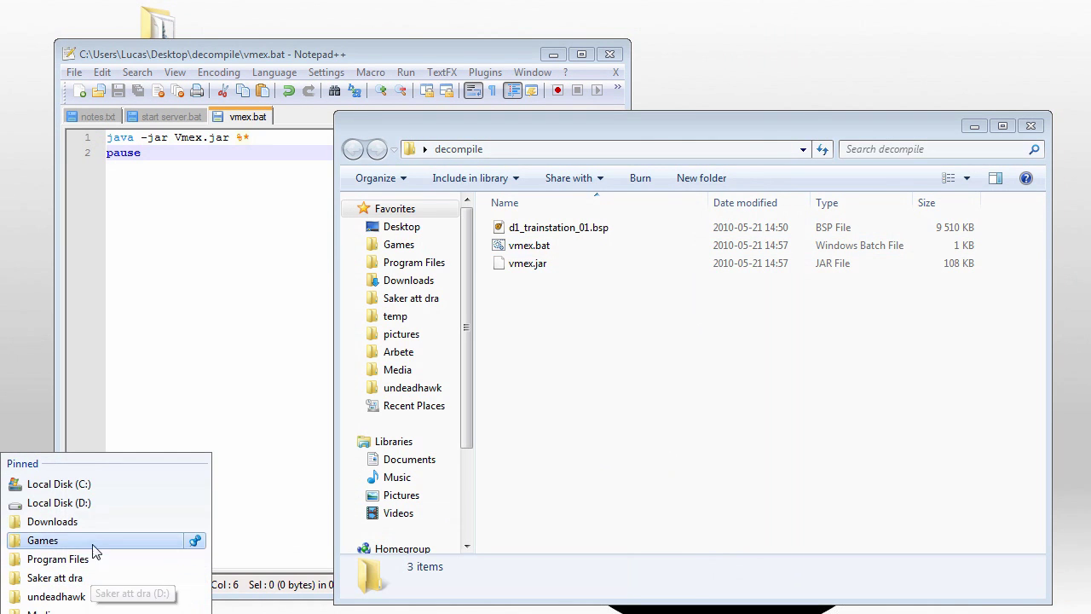
{"action": "left_click", "coordinate": [61, 484]}
{"action": "left_click_drag", "start_coordinate": [314, 174], "coordinate": [571, 167]}
{"action": "double_click", "coordinate": [520, 288]}
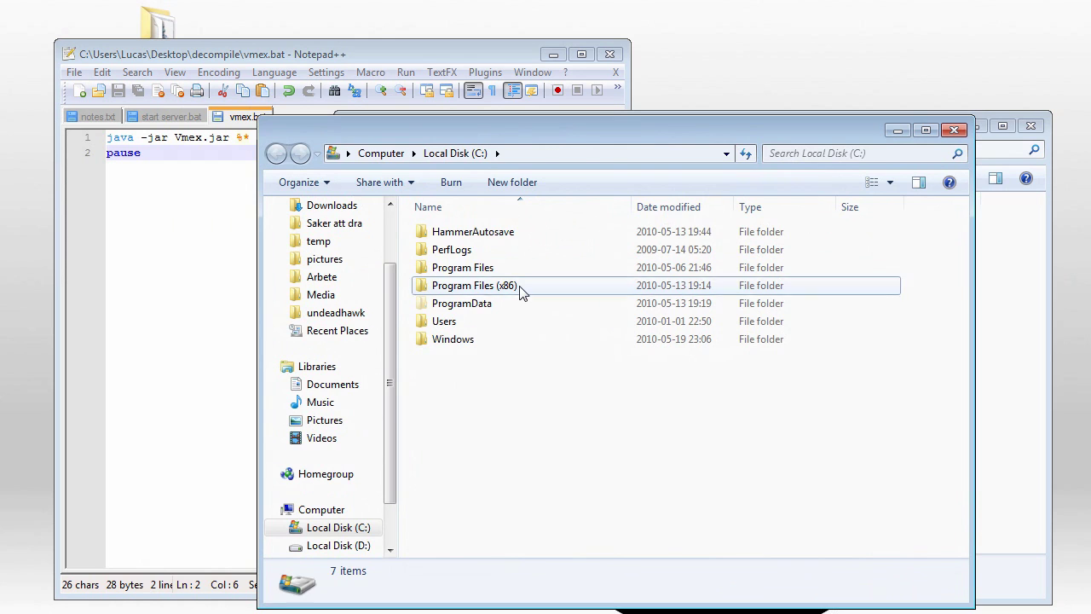
{"action": "double_click", "coordinate": [481, 428]}
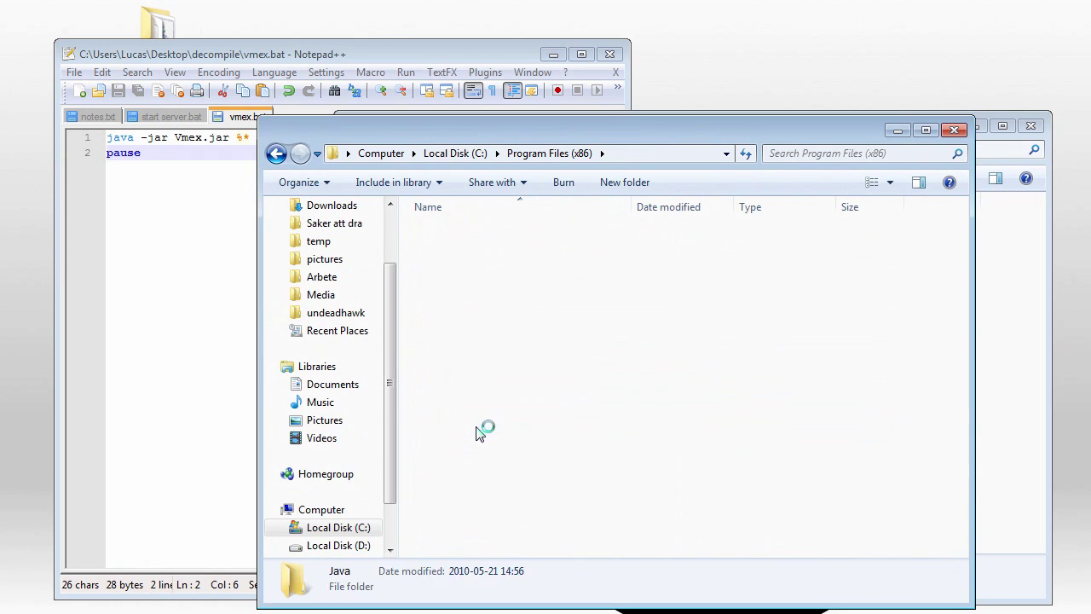
{"action": "left_click", "coordinate": [475, 251]}
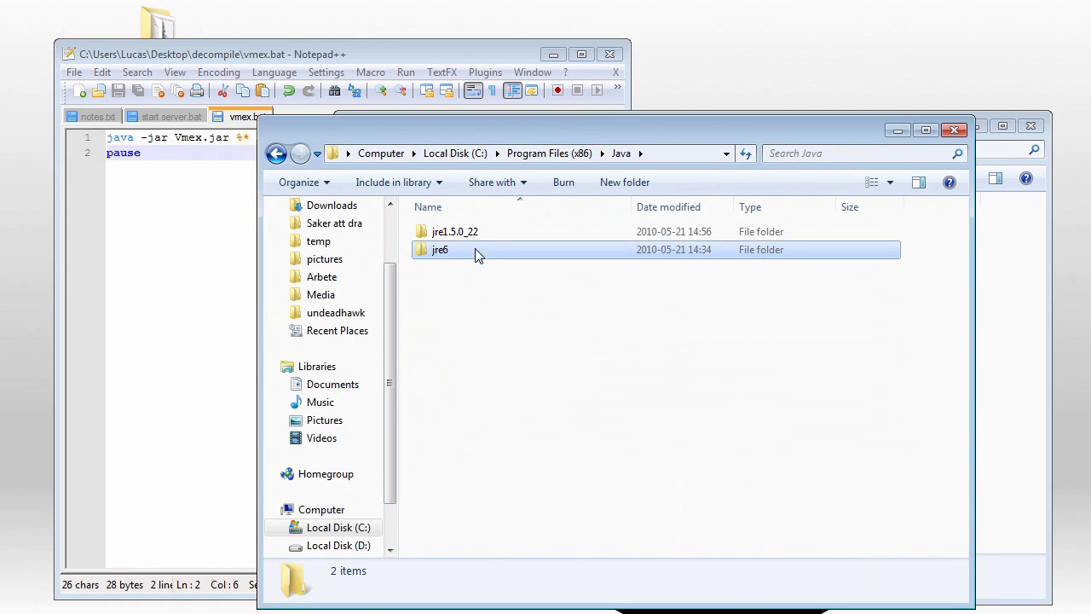
{"action": "double_click", "coordinate": [476, 234]}
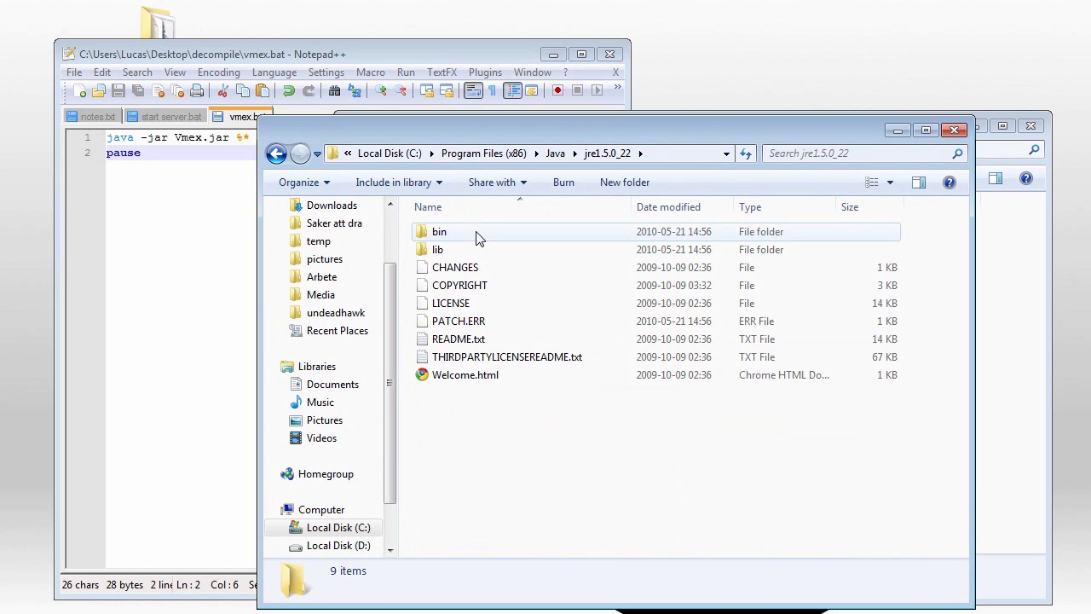
{"action": "double_click", "coordinate": [477, 241]}
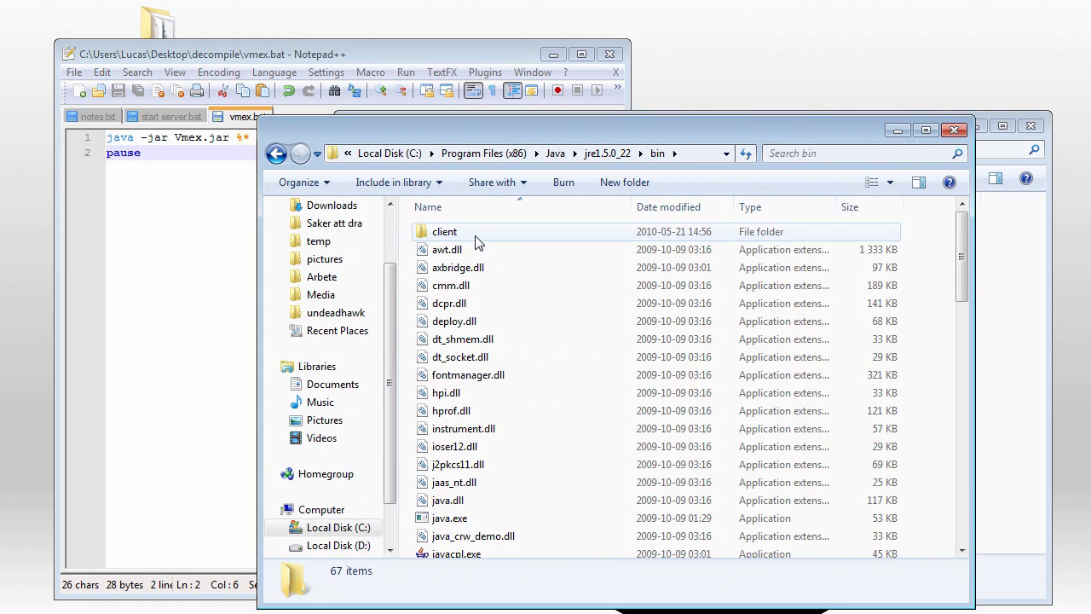
Locate java.exe in the bin folder and copy the folder's full path
{"action": "left_click", "coordinate": [476, 521]}
{"action": "left_click", "coordinate": [695, 153]}
{"action": "key", "text": "ctrl+c"}
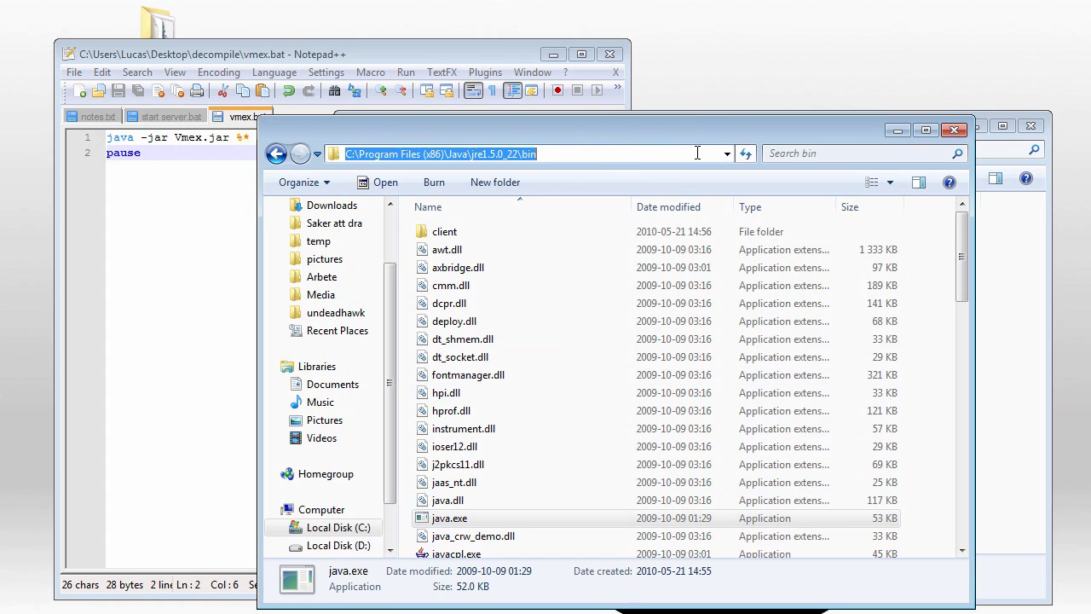
Replace the java command in vmex.bat with "C:\Program Files (x86)\Java\jre1.5.0_22\bin\java.exe" in quotation marks and save the file
{"action": "left_click", "coordinate": [109, 137]}
{"action": "left_click_drag", "start_coordinate": [110, 138], "coordinate": [136, 137]}
{"action": "type", "text": "\""}
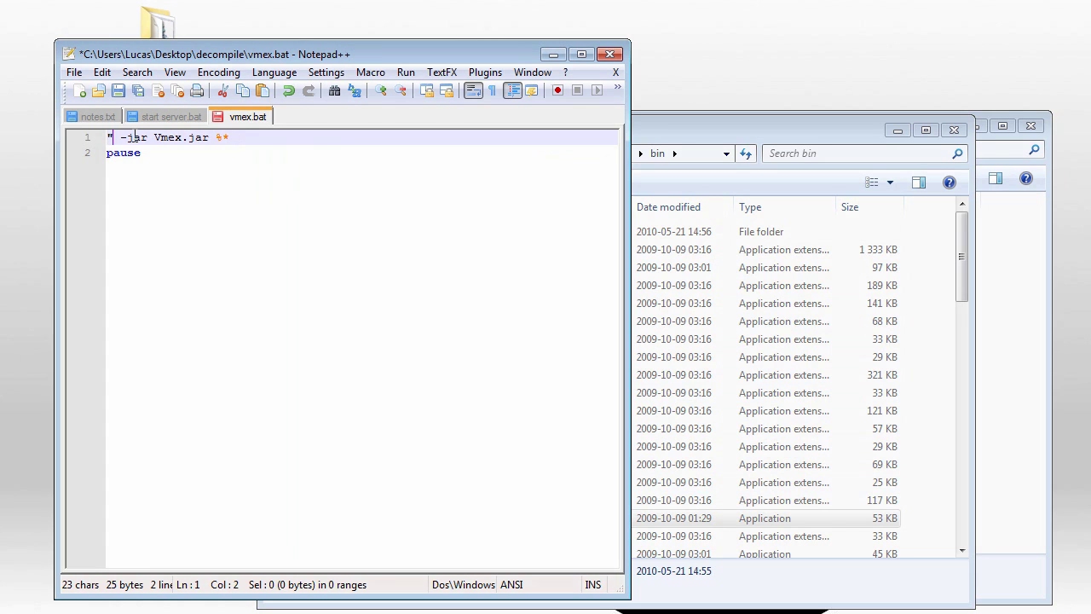
{"action": "key", "text": "ctrl+v"}
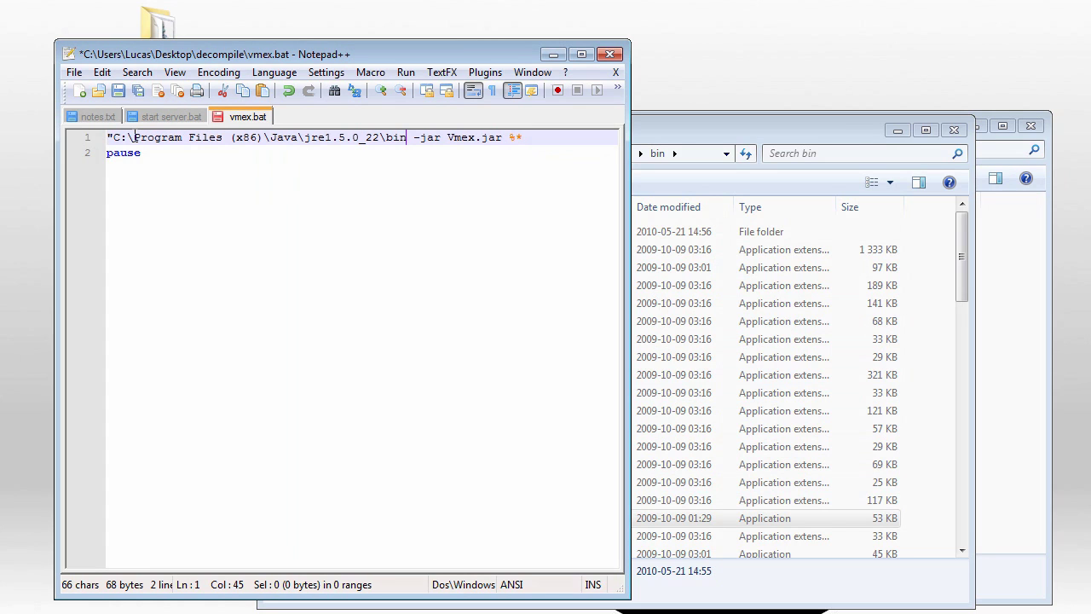
{"action": "type", "text": "\\java.ex"}
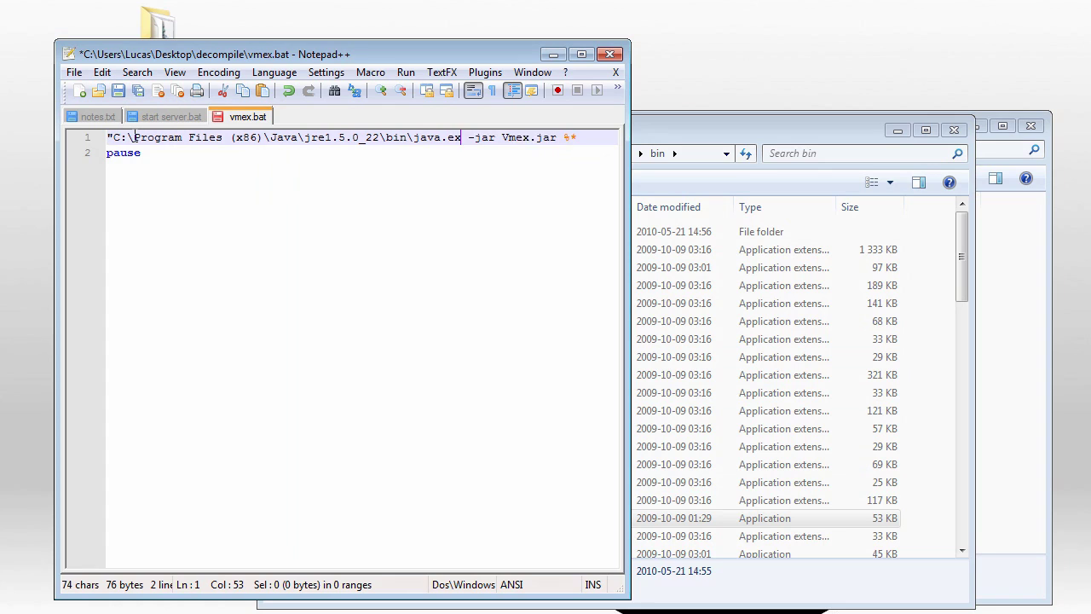
{"action": "type", "text": "e\""}
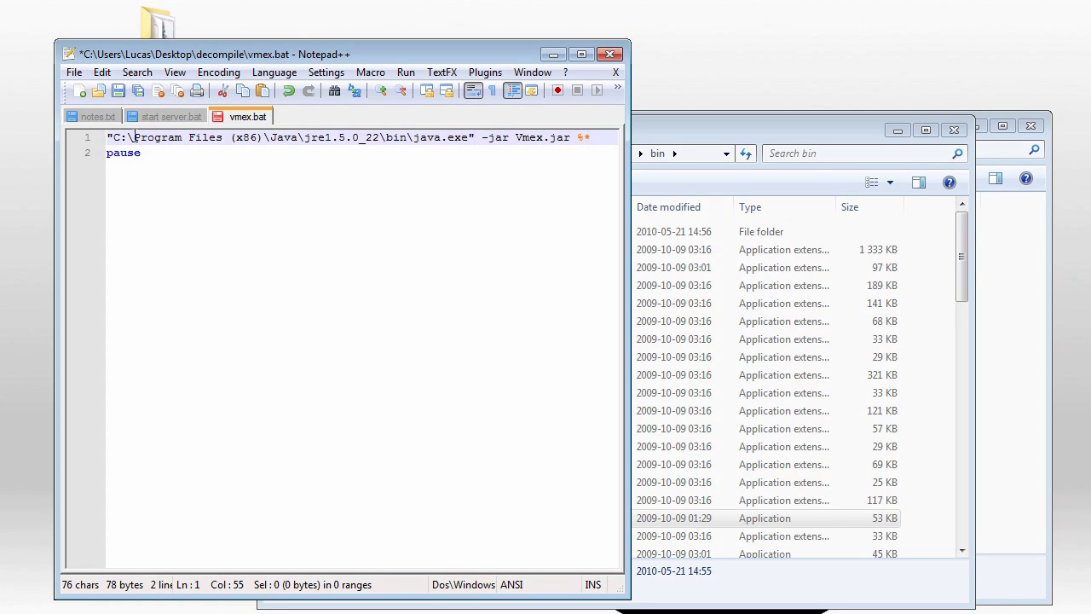
{"action": "key", "text": "ctrl+s"}
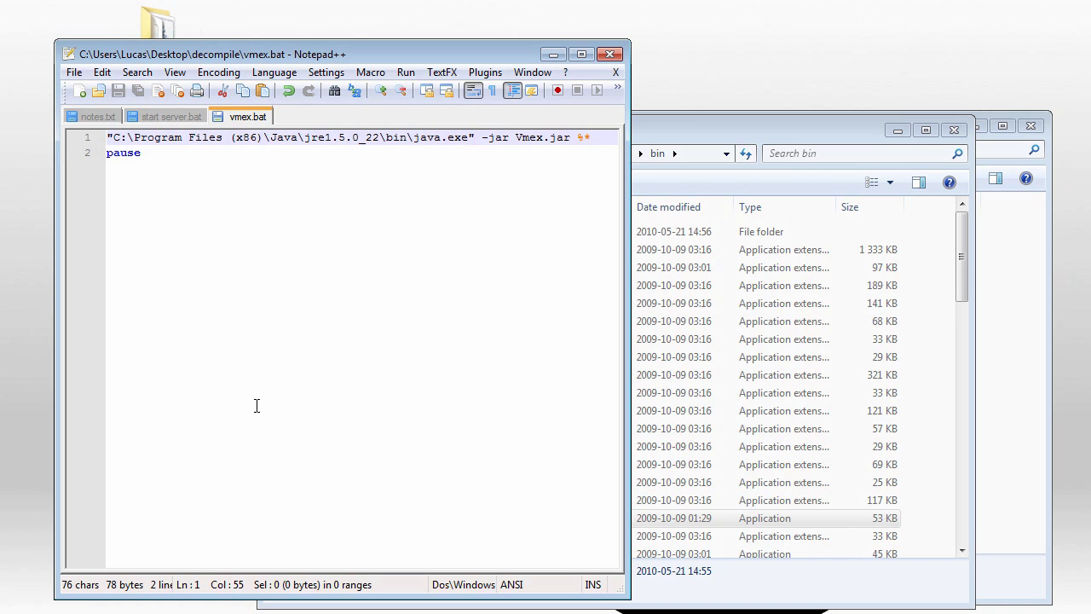
Close the Java bin folder window and run the edited vmex.bat from the decompile folder
{"action": "left_click", "coordinate": [953, 131]}
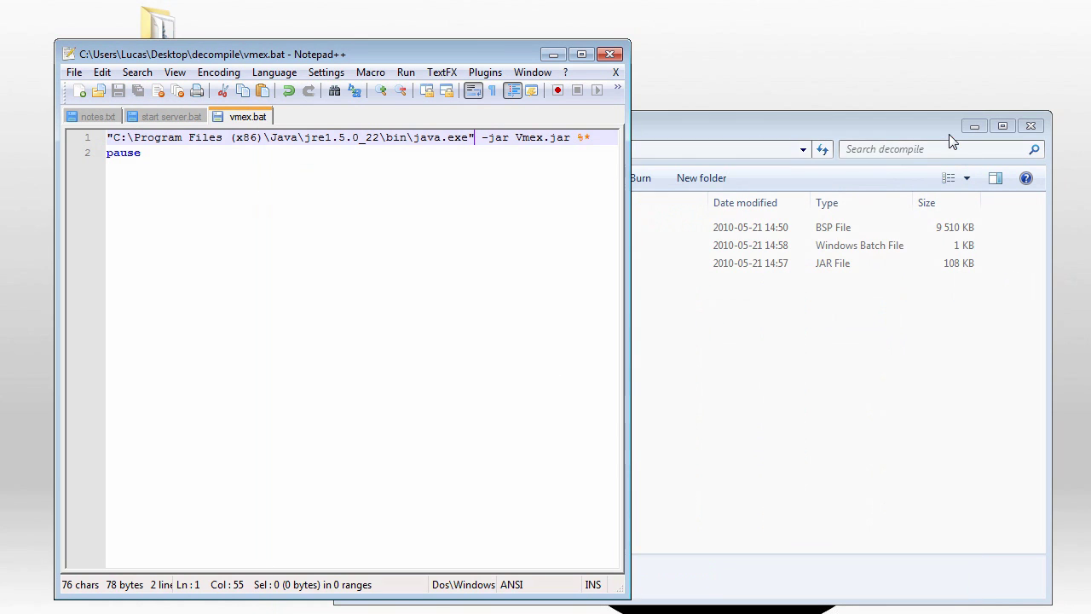
{"action": "left_click", "coordinate": [699, 306]}
{"action": "left_click", "coordinate": [562, 256]}
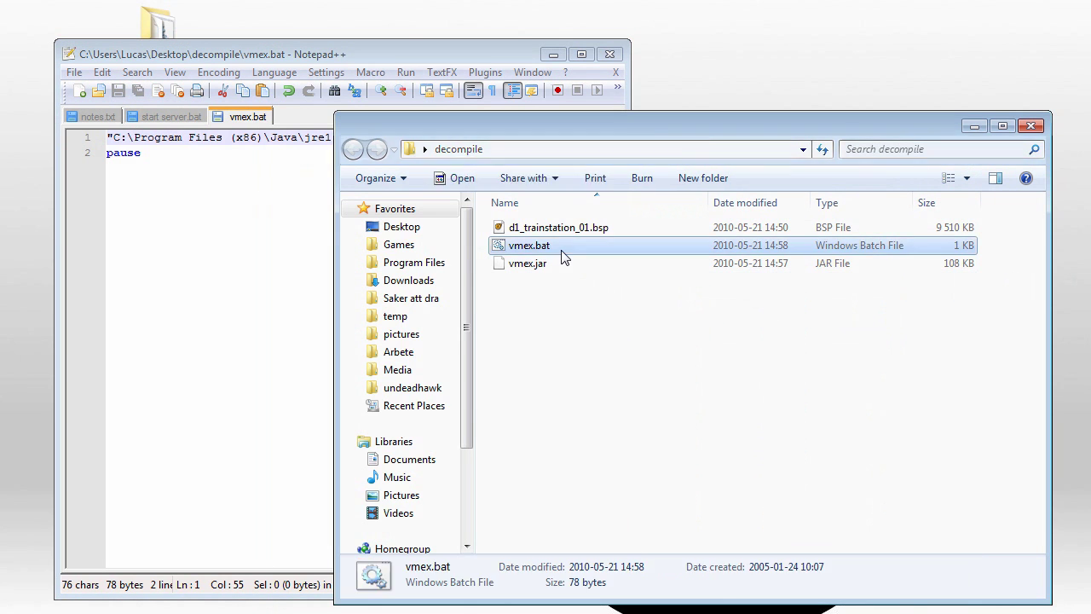
{"action": "double_click", "coordinate": [562, 256]}
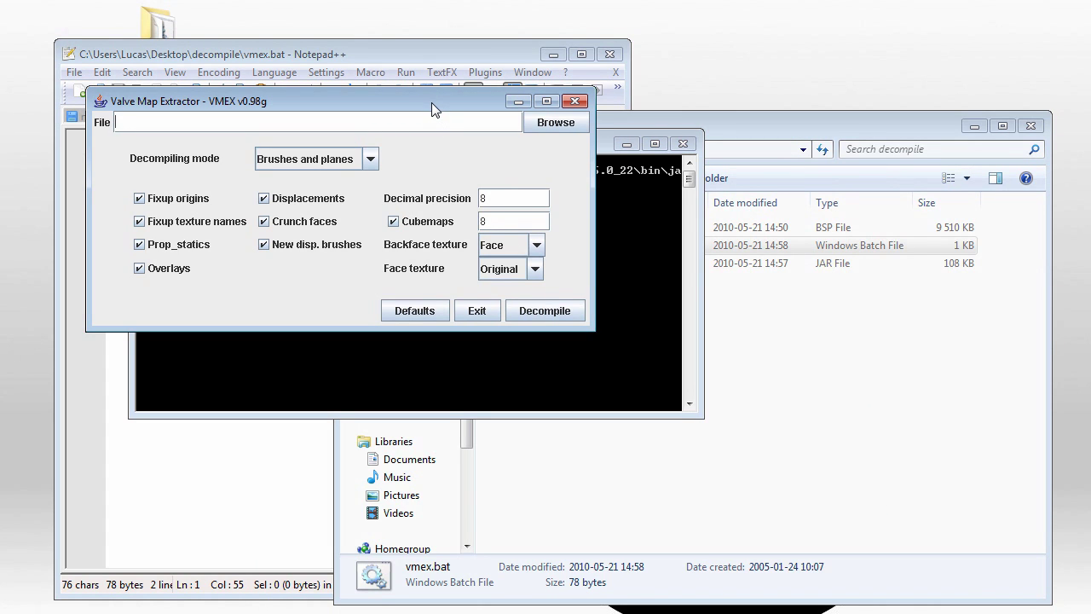
Load d1_trainstation_01.bsp from the decompile folder into VMEX and decompile it with the default options
{"action": "left_click", "coordinate": [533, 123]}
{"action": "left_click", "coordinate": [554, 375]}
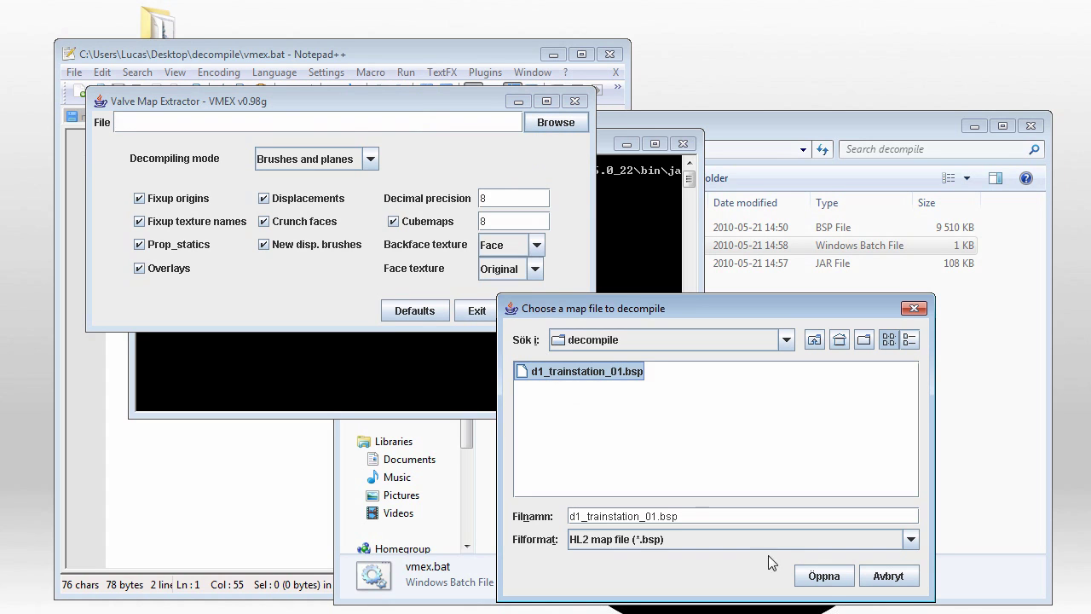
{"action": "left_click", "coordinate": [824, 576]}
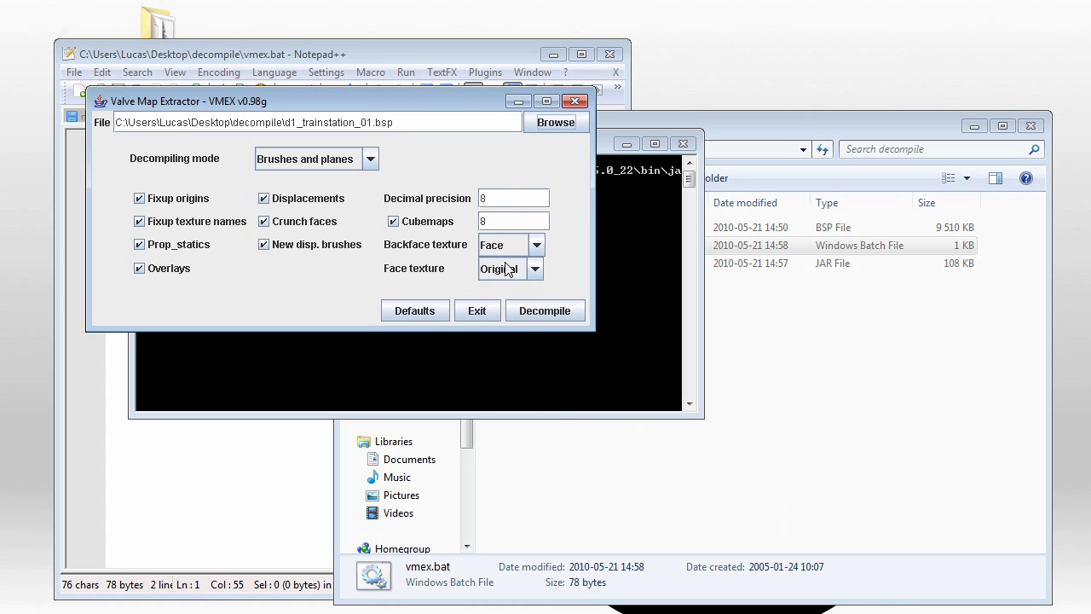
{"action": "left_click", "coordinate": [547, 316]}
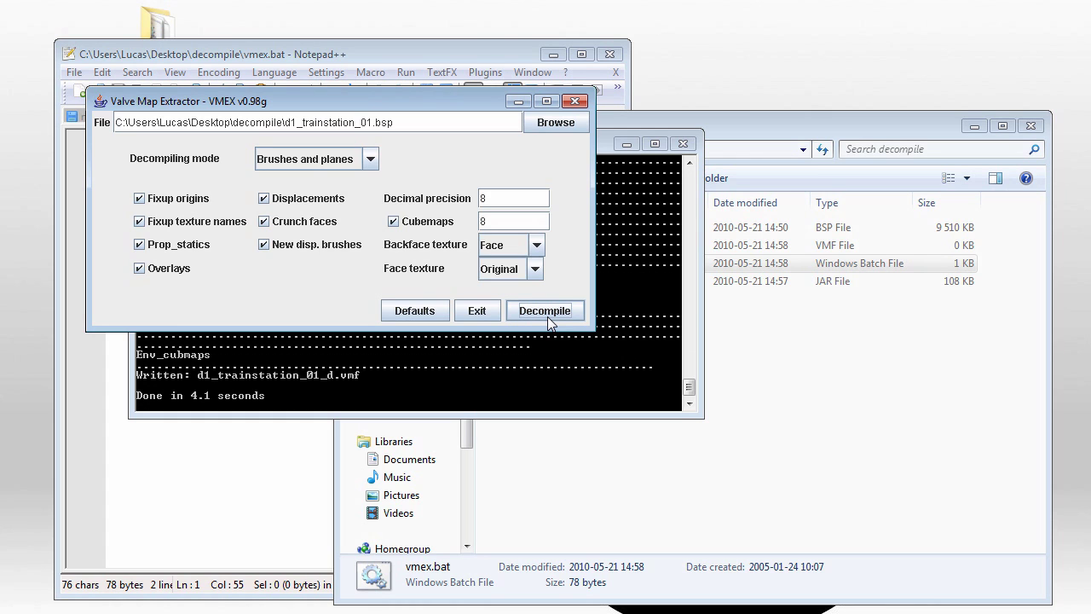
Exit VMEX, dismiss its console and select the decompiled d1_trainstation_01_d.vmf in the decompile folder
{"action": "left_click", "coordinate": [476, 311]}
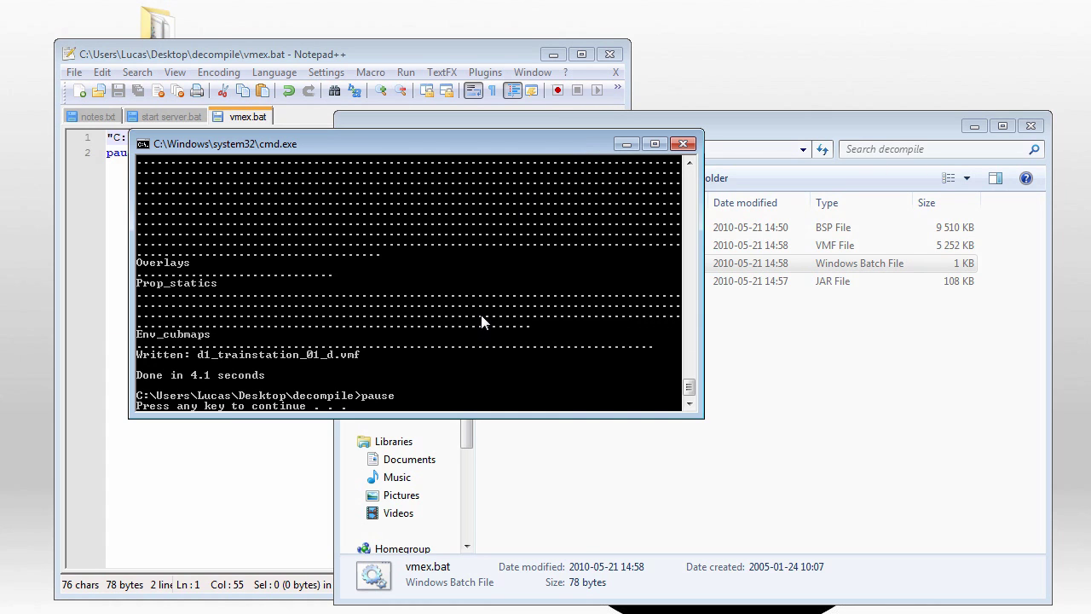
{"action": "key", "text": "Return"}
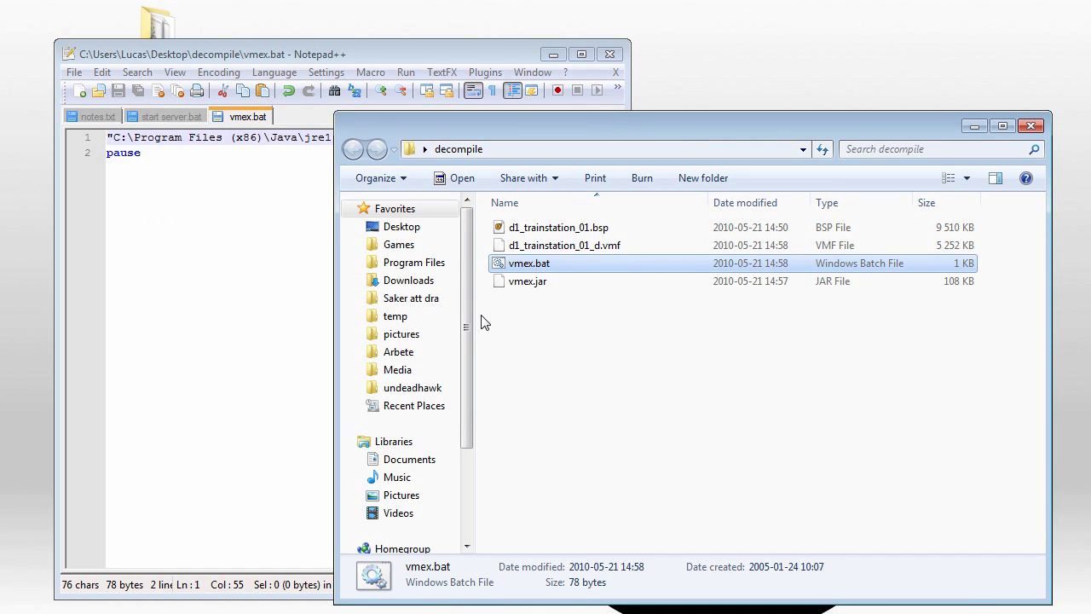
{"action": "left_click", "coordinate": [589, 245]}
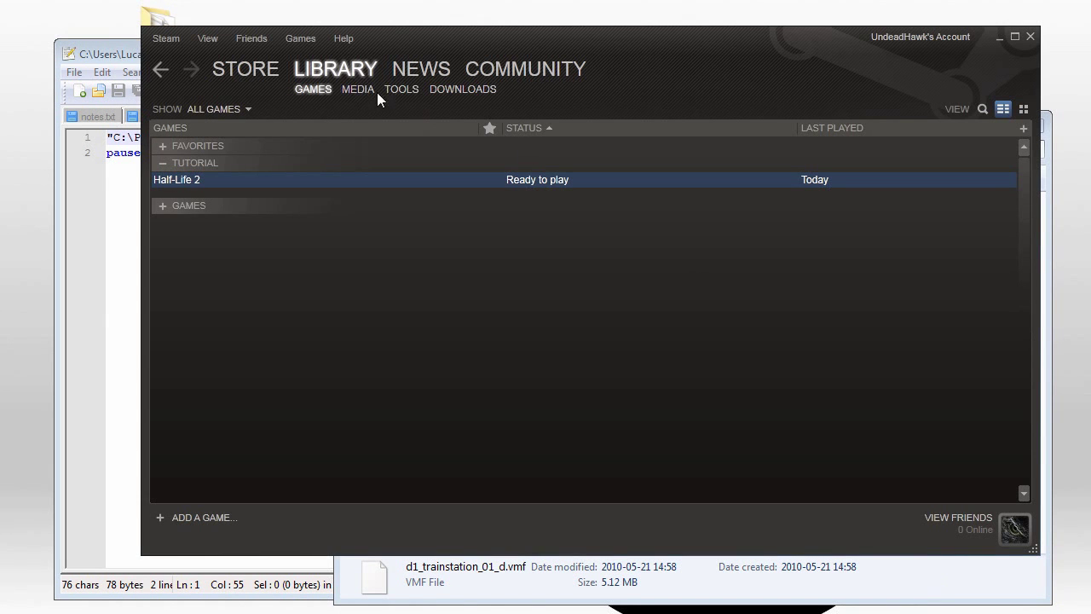
Launch Source SDK from the tools library in Steam and reposition its window
{"action": "left_click", "coordinate": [402, 90]}
{"action": "double_click", "coordinate": [239, 164]}
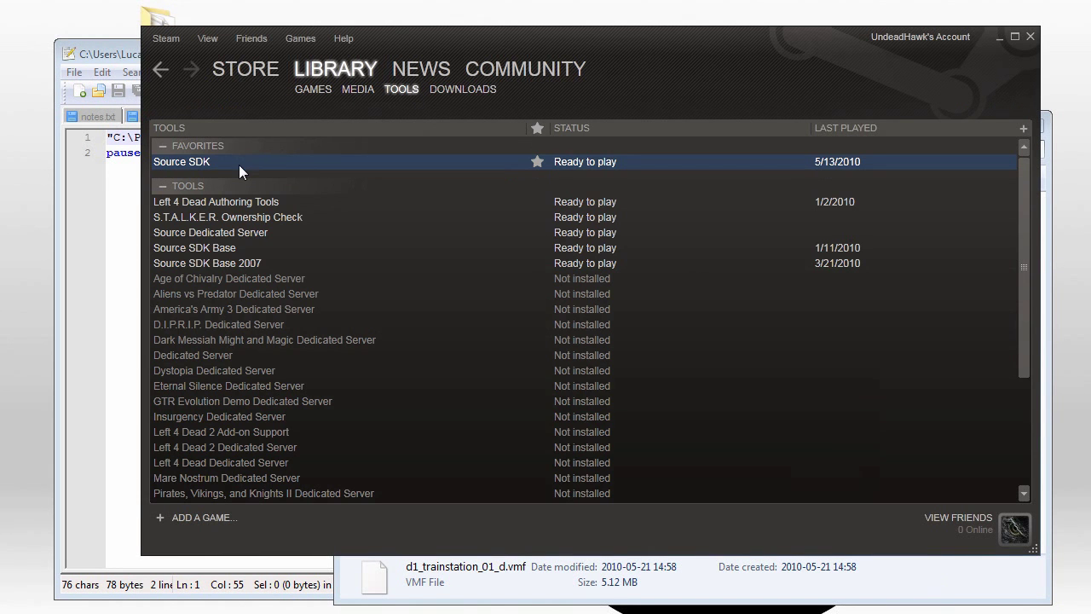
{"action": "left_click_drag", "start_coordinate": [670, 246], "coordinate": [660, 111]}
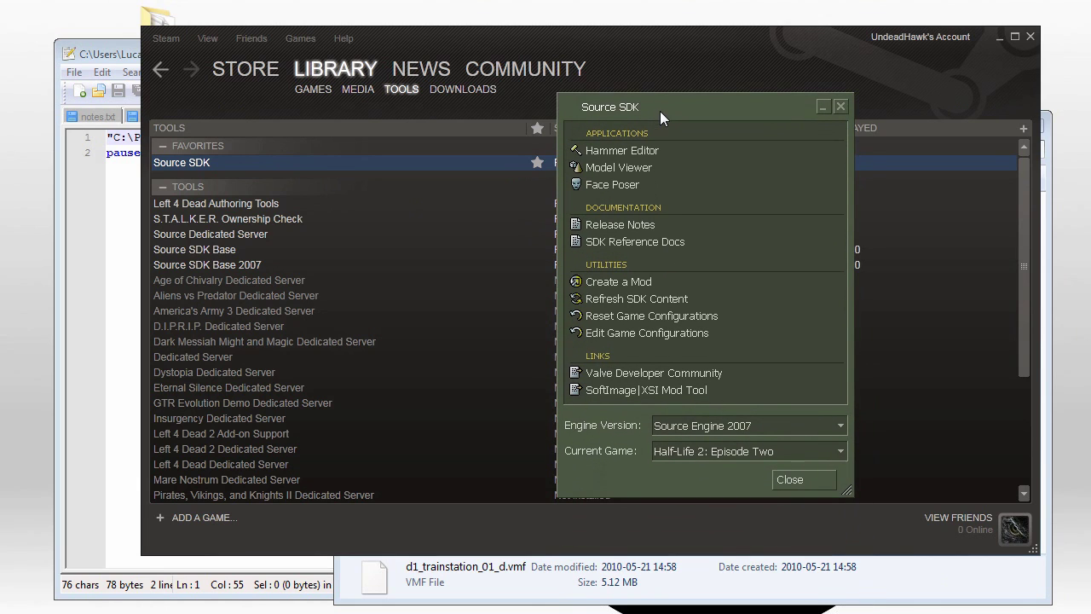
Set the SDK's engine version to Source Engine 2006 and launch Hammer Editor for Half-Life 2
{"action": "left_click", "coordinate": [745, 422]}
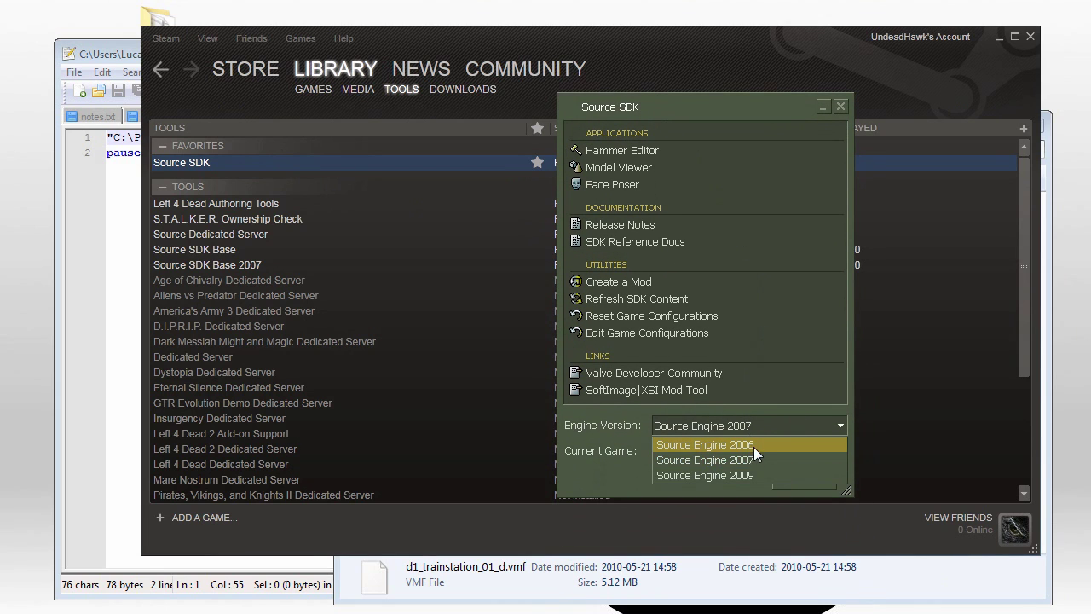
{"action": "left_click", "coordinate": [757, 454]}
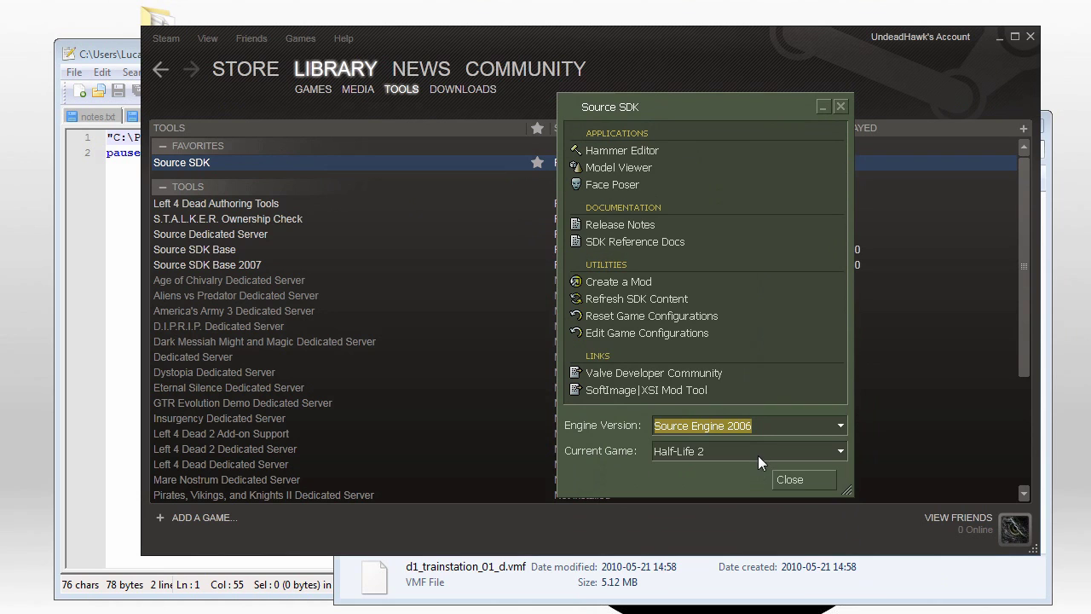
{"action": "double_click", "coordinate": [645, 151]}
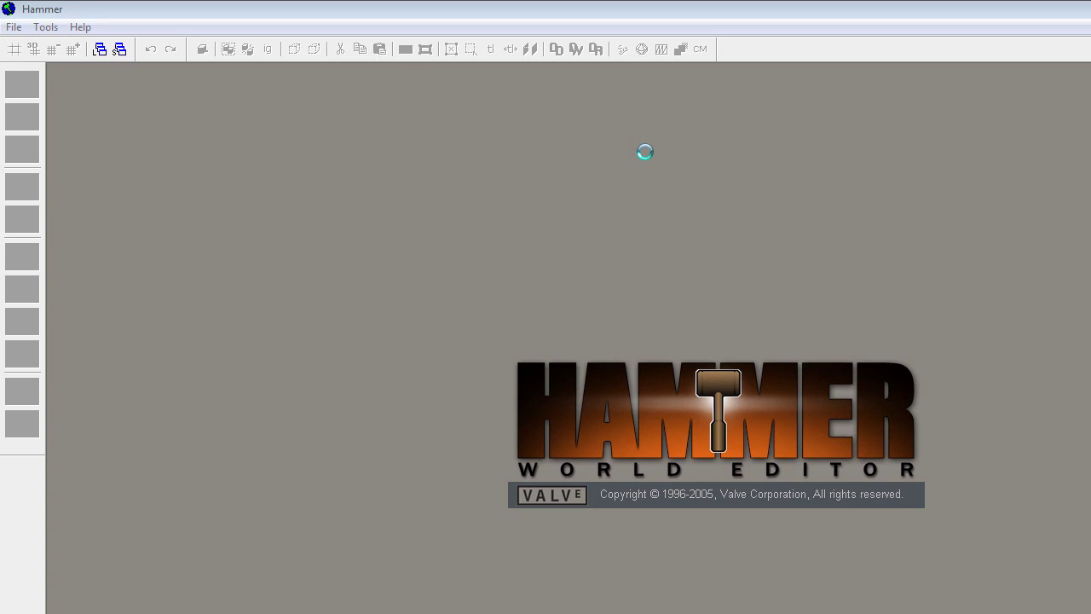
Open the map file d1_trainstation_01_d.vmf from the decompile folder on the desktop in Hammer
{"action": "left_click", "coordinate": [22, 37]}
{"action": "left_click", "coordinate": [35, 42]}
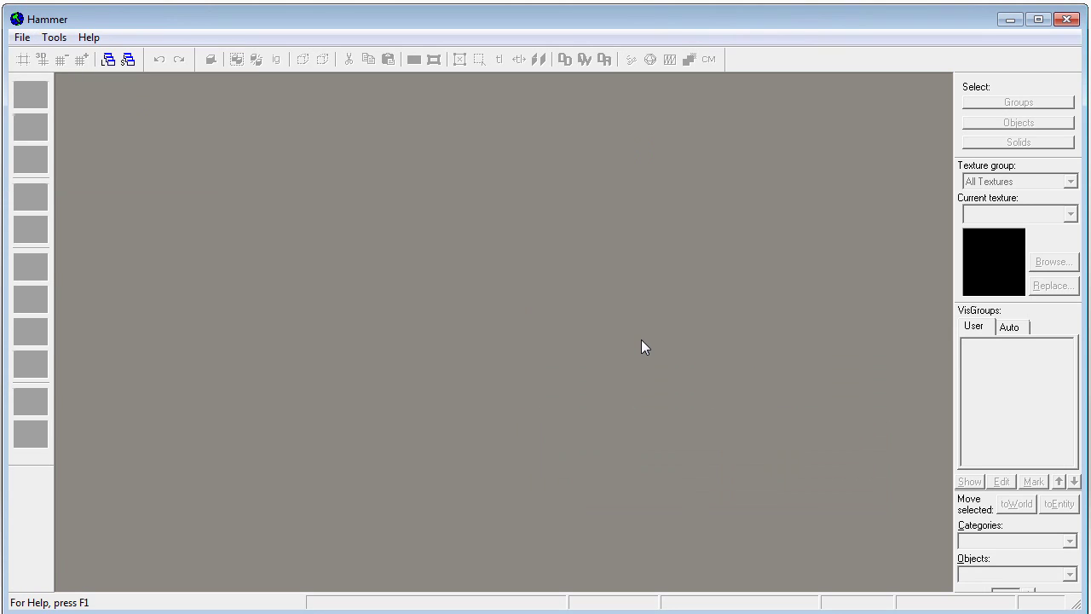
{"action": "left_click", "coordinate": [20, 37]}
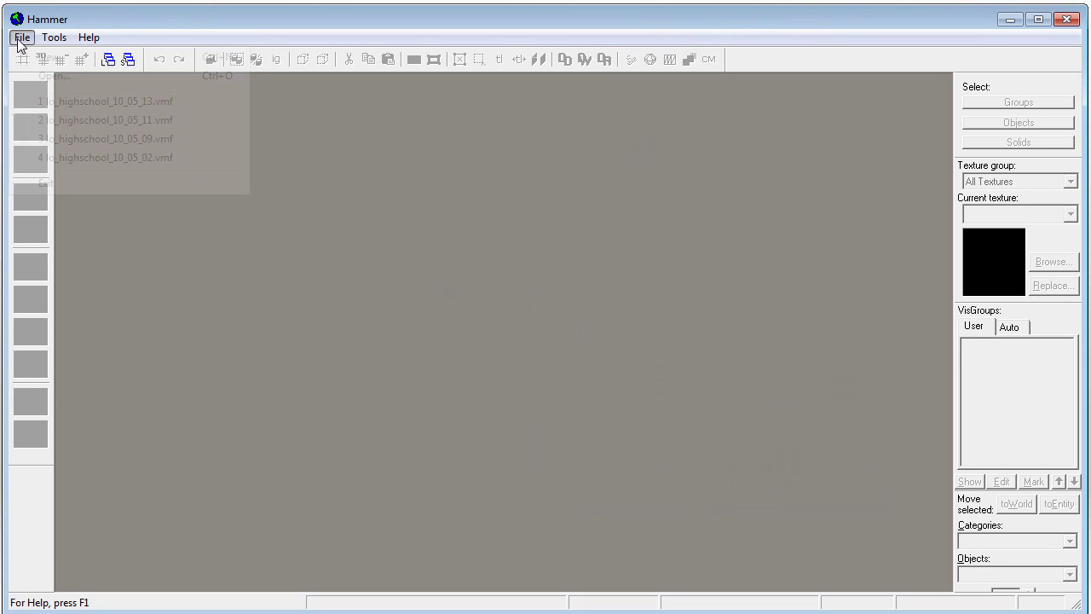
{"action": "left_click", "coordinate": [47, 75]}
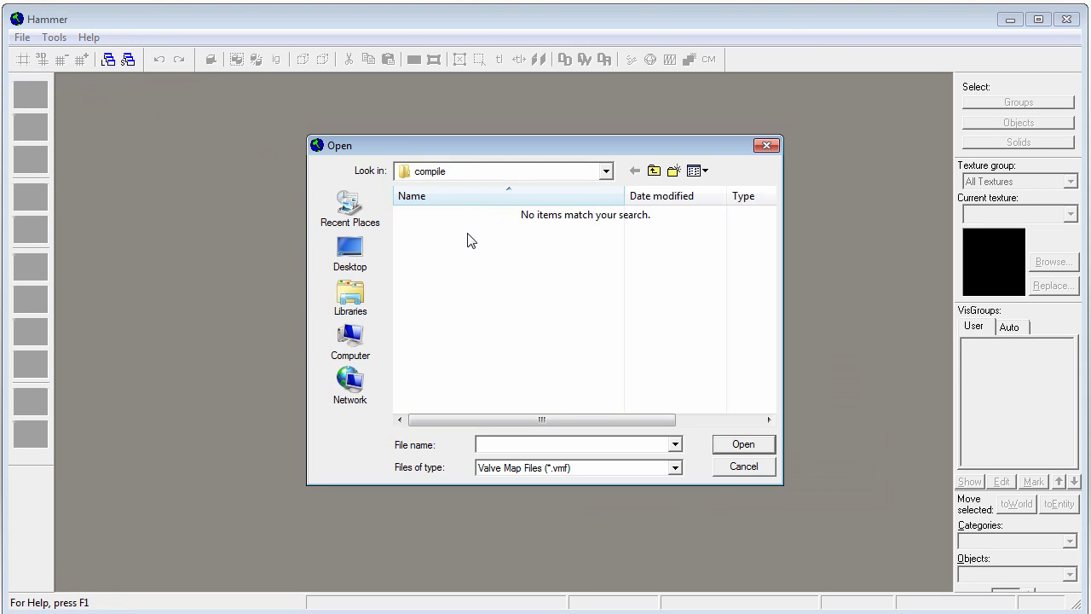
{"action": "key", "text": "BackSpace"}
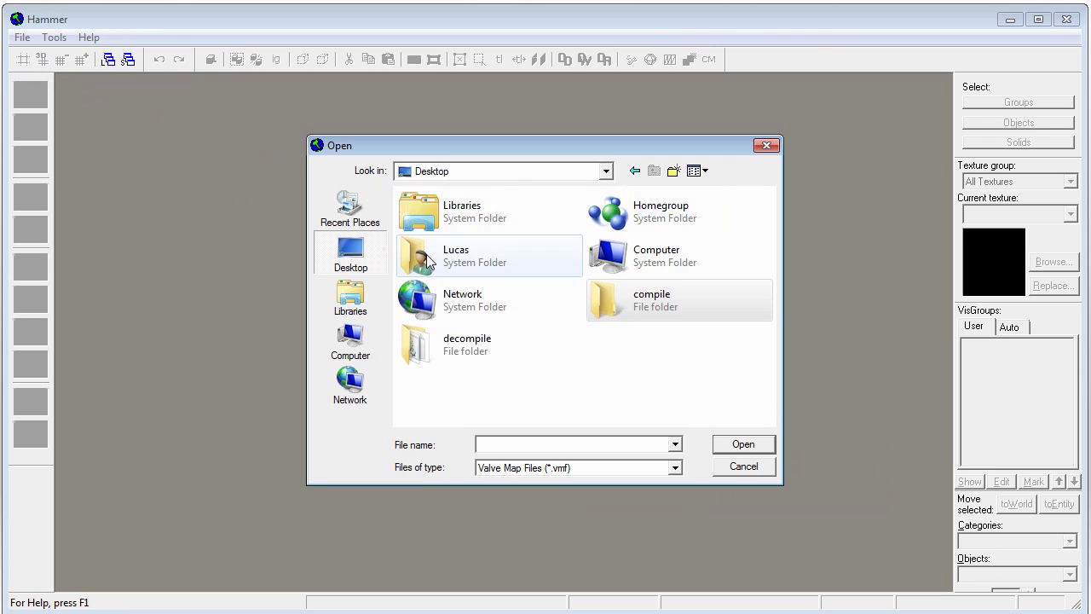
{"action": "double_click", "coordinate": [474, 341]}
{"action": "left_click", "coordinate": [478, 215]}
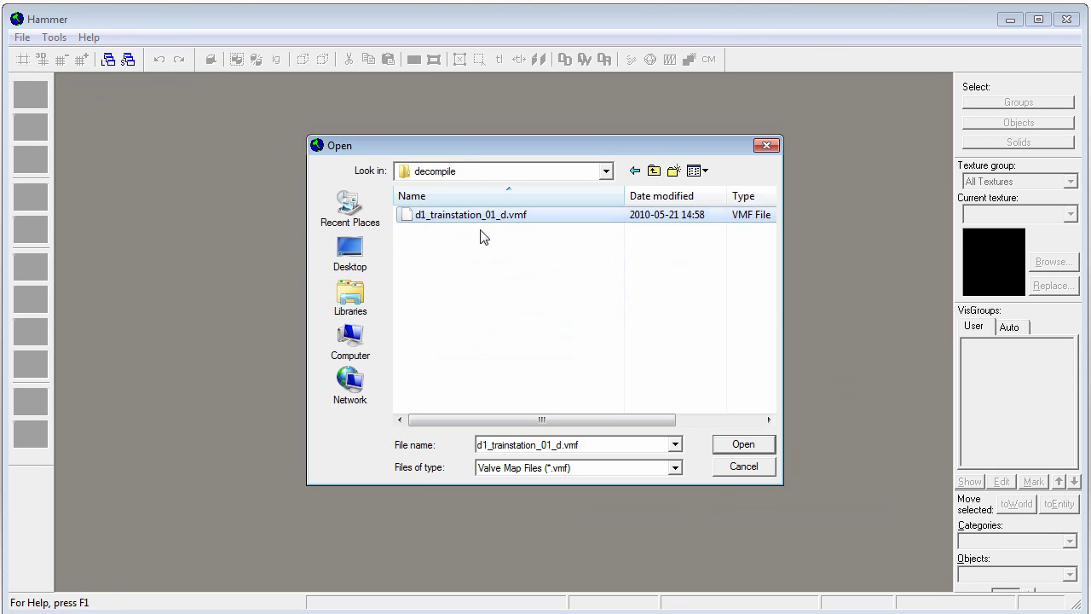
{"action": "left_click", "coordinate": [735, 445]}
Fly the 3D camera through the decompiled map to examine the rail yard, train, station interior, triggers and entities
{"action": "key", "text": "w"}
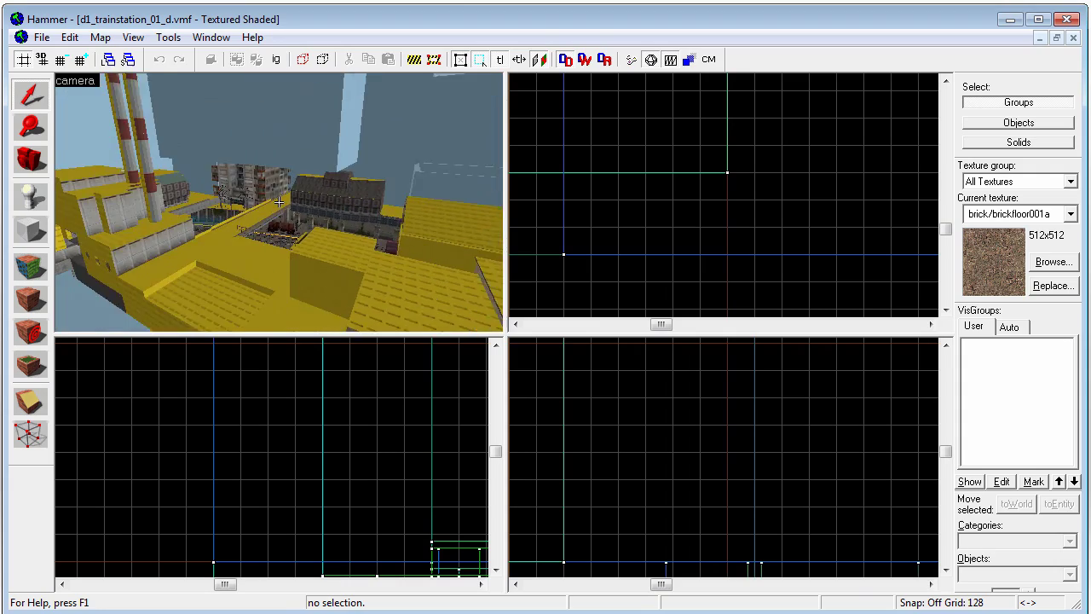
{"action": "key", "text": "w"}
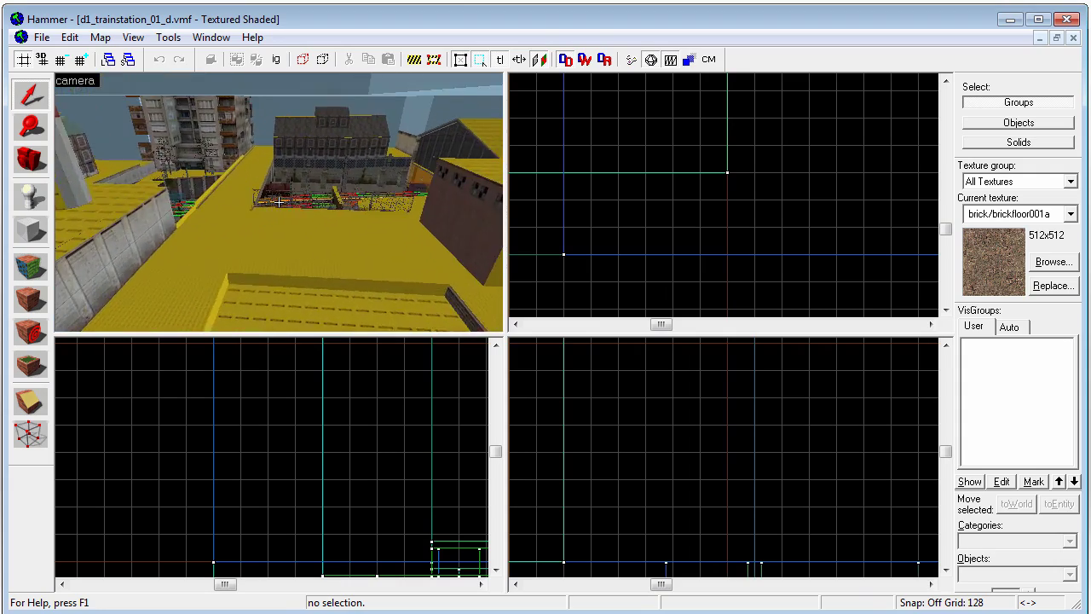
{"action": "key", "text": "w"}
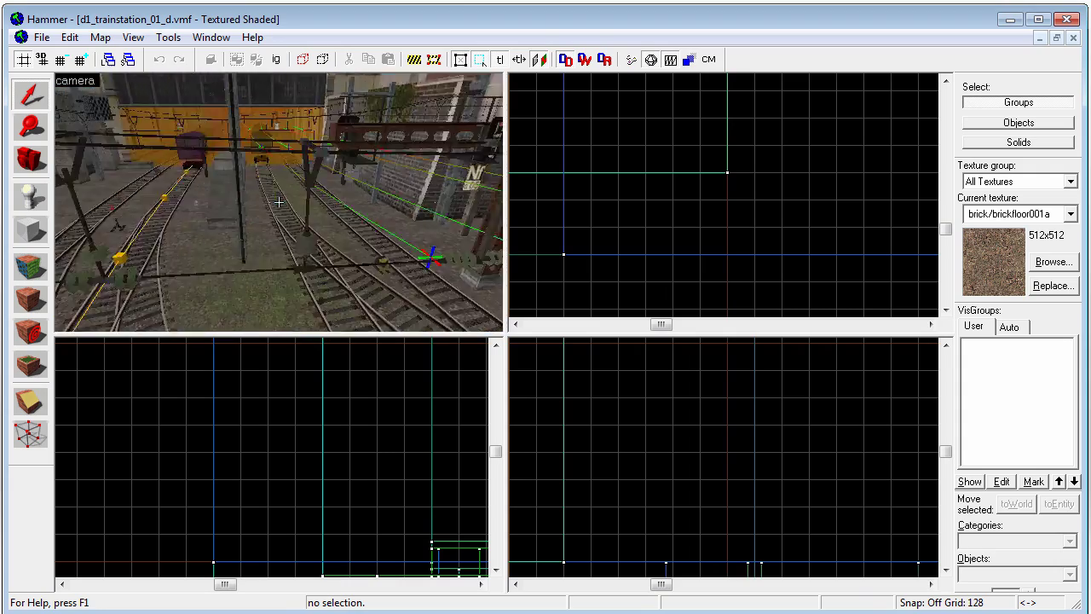
{"action": "key", "text": "w"}
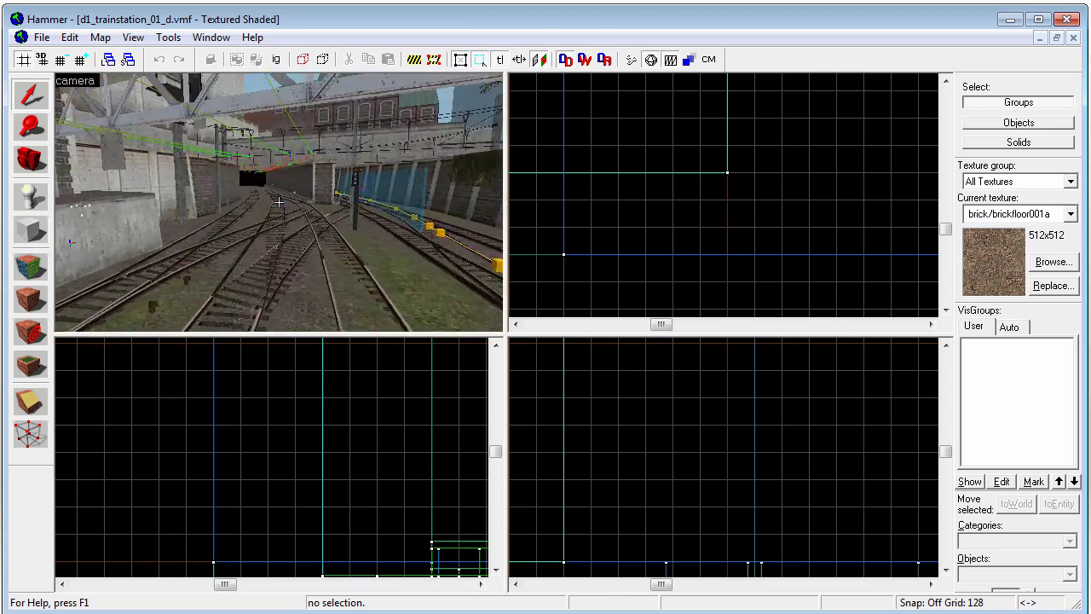
{"action": "key", "text": "w"}
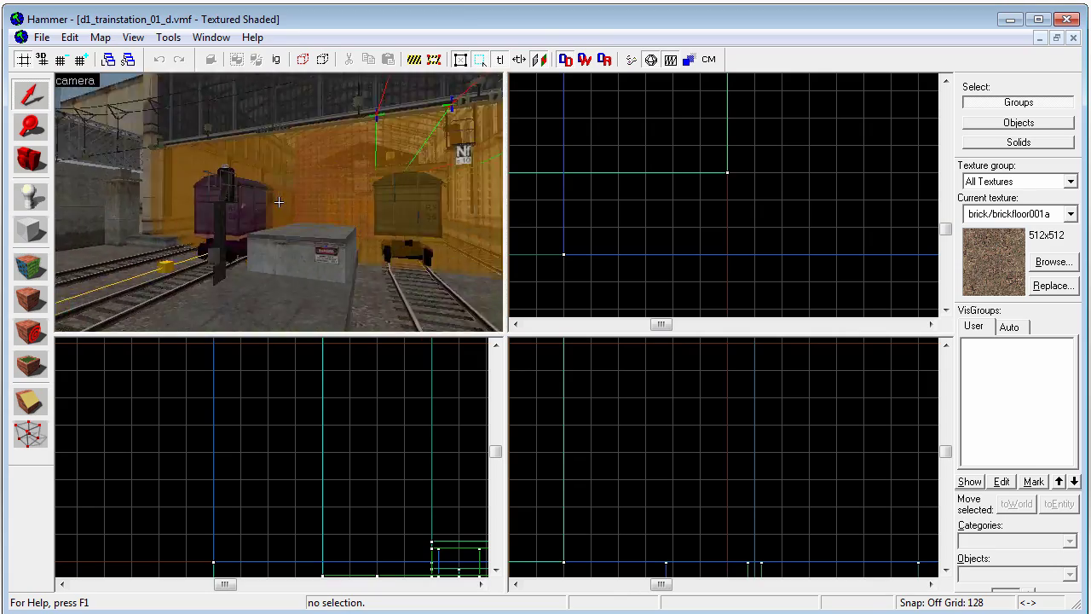
{"action": "key", "text": "w"}
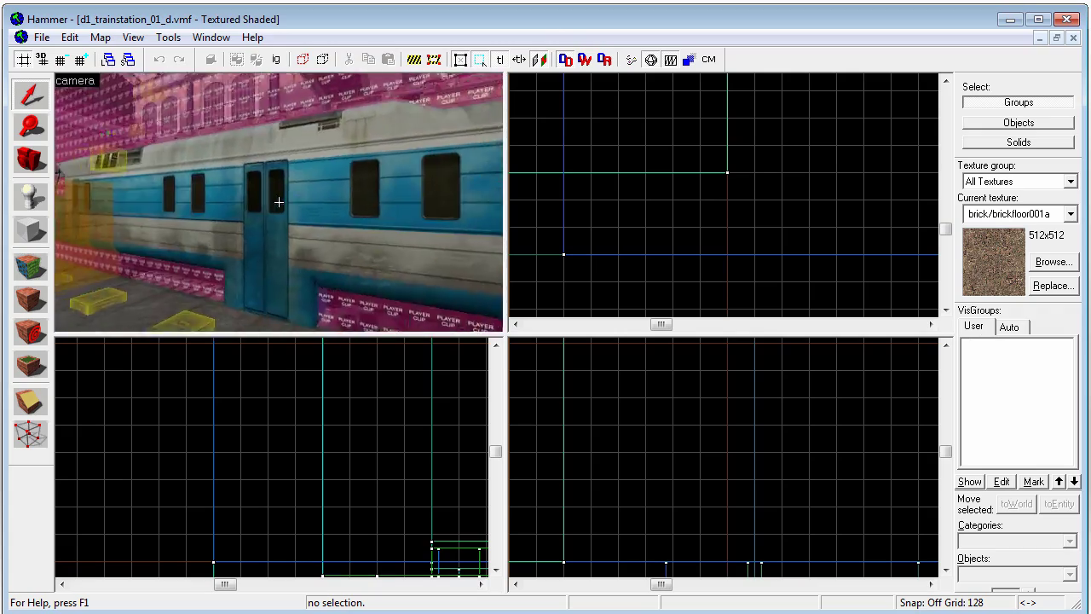
{"action": "key", "text": "w"}
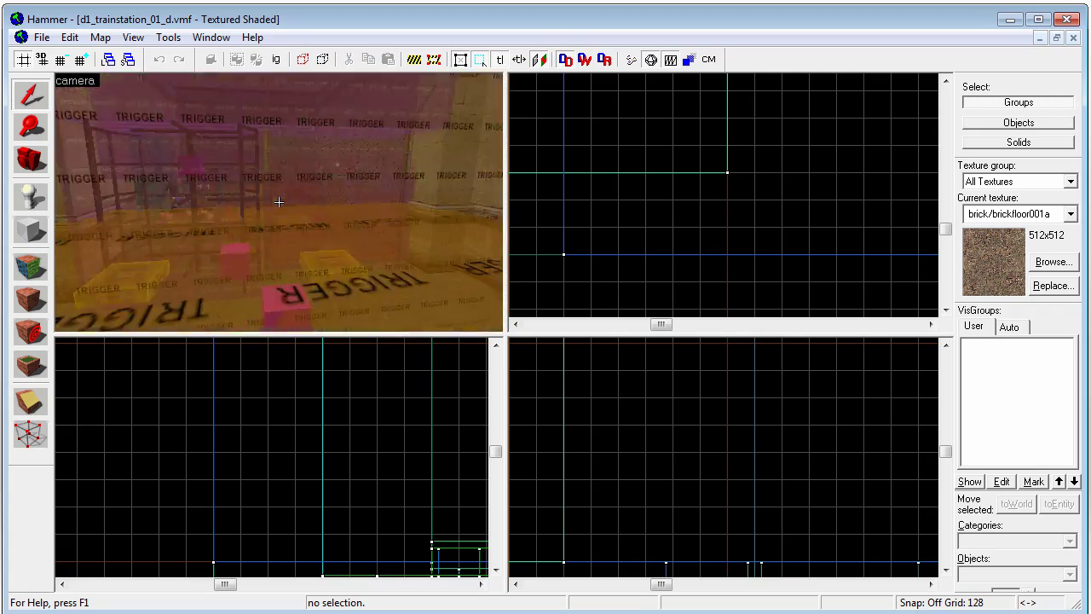
{"action": "key", "text": "w"}
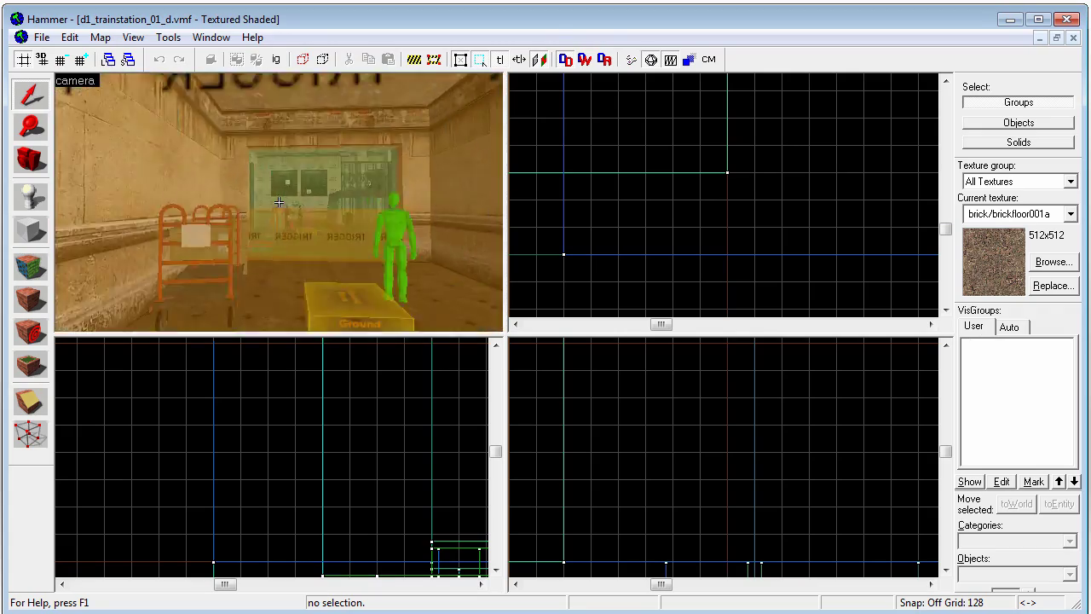
{"action": "key", "text": "w"}
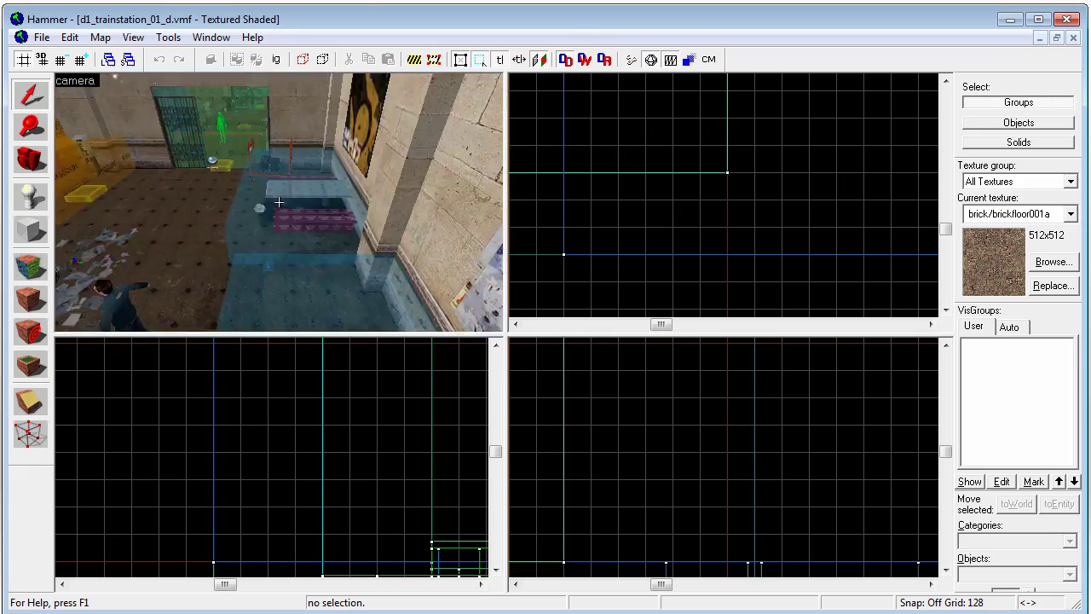
{"action": "key", "text": "w"}
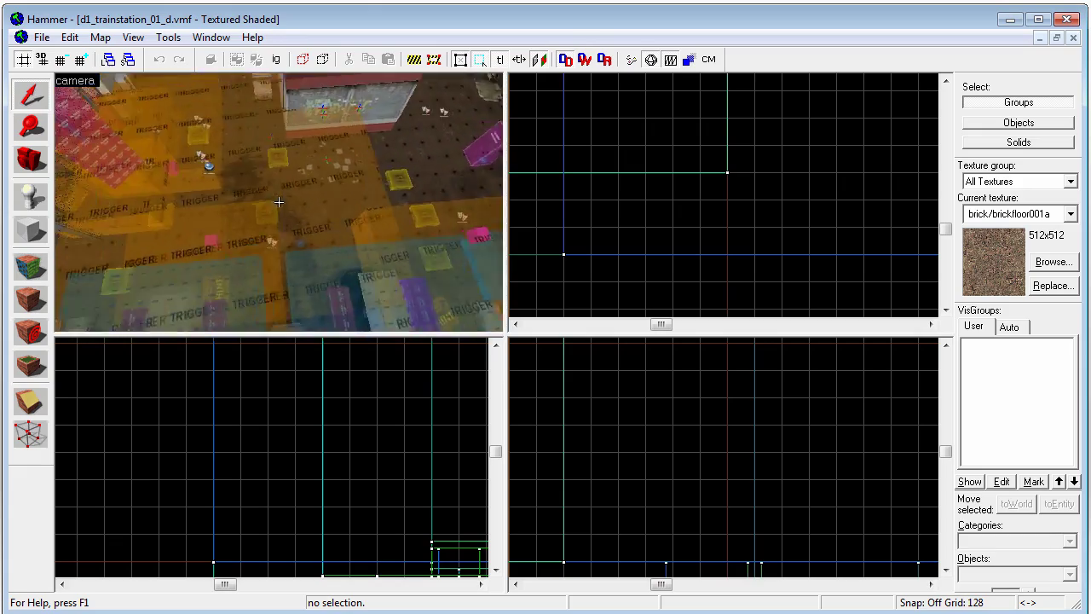
{"action": "key", "text": "w"}
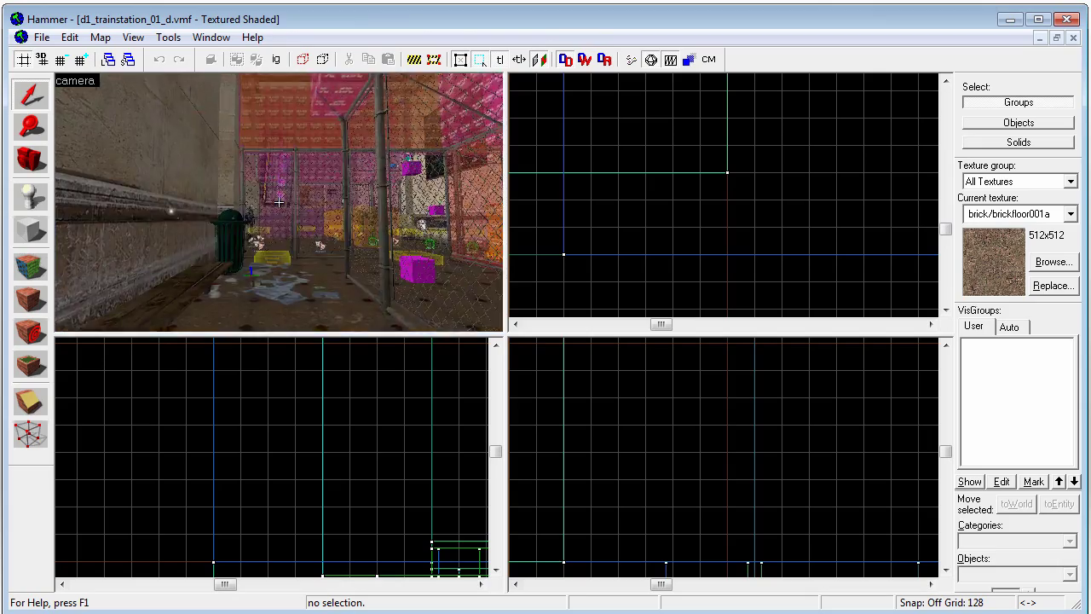
{"action": "key", "text": "s"}
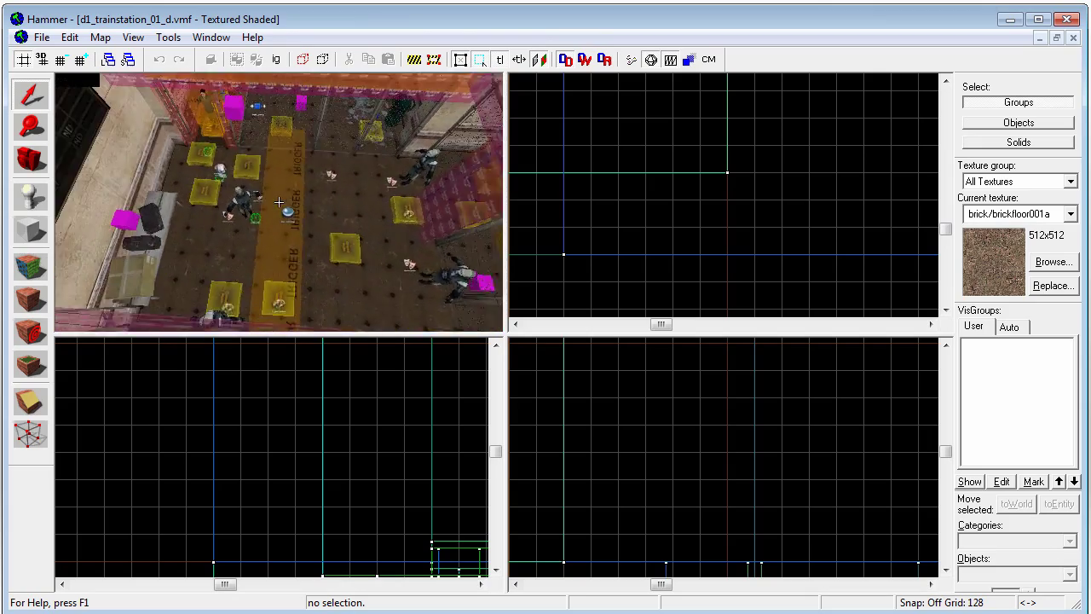
{"action": "key", "text": "w"}
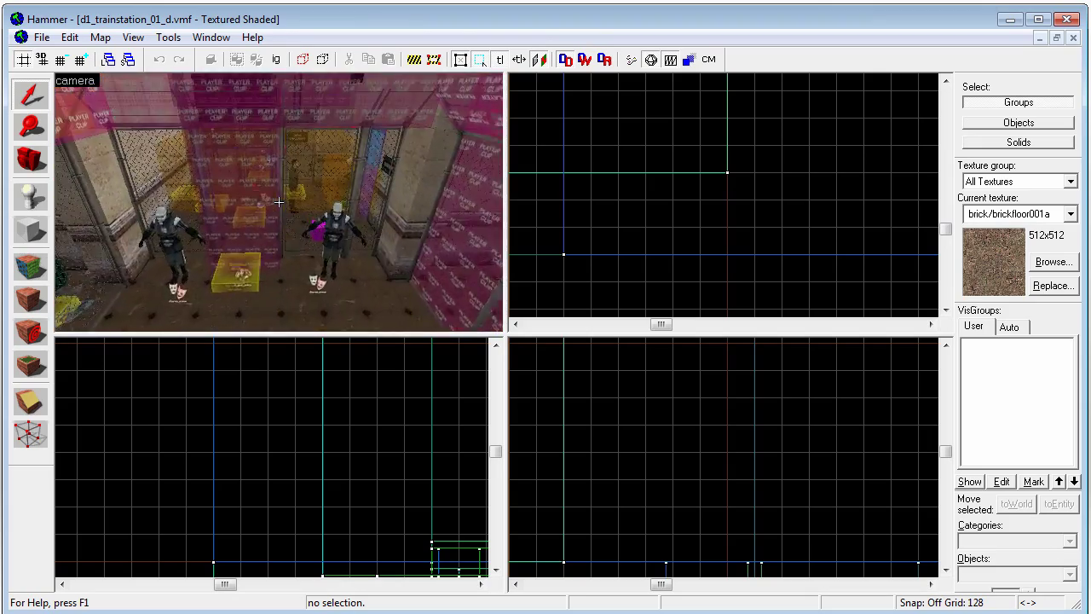
{"action": "key", "text": "w"}
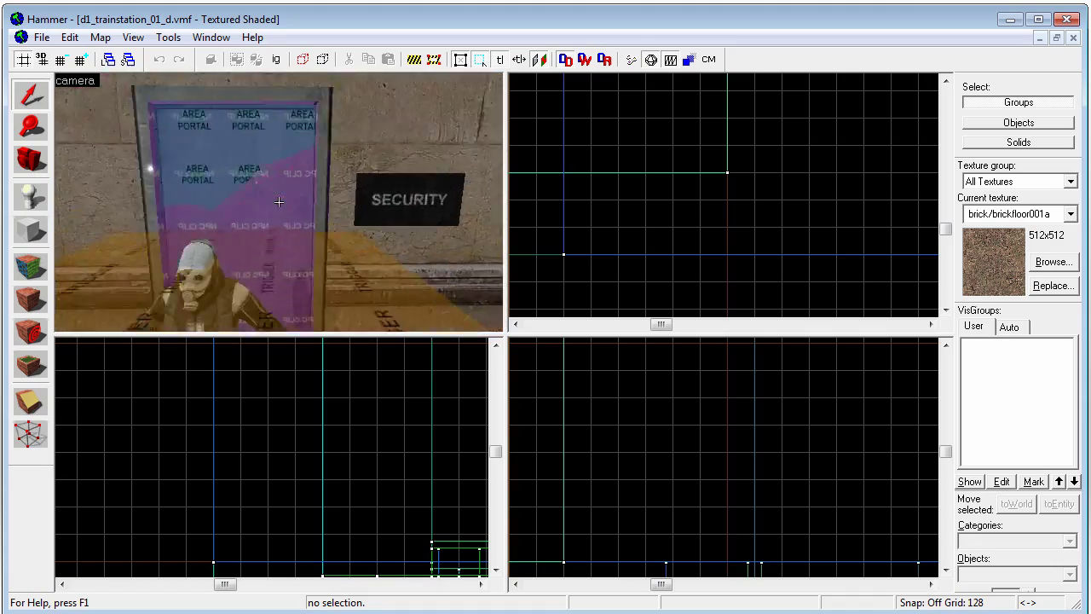
{"action": "key", "text": "w"}
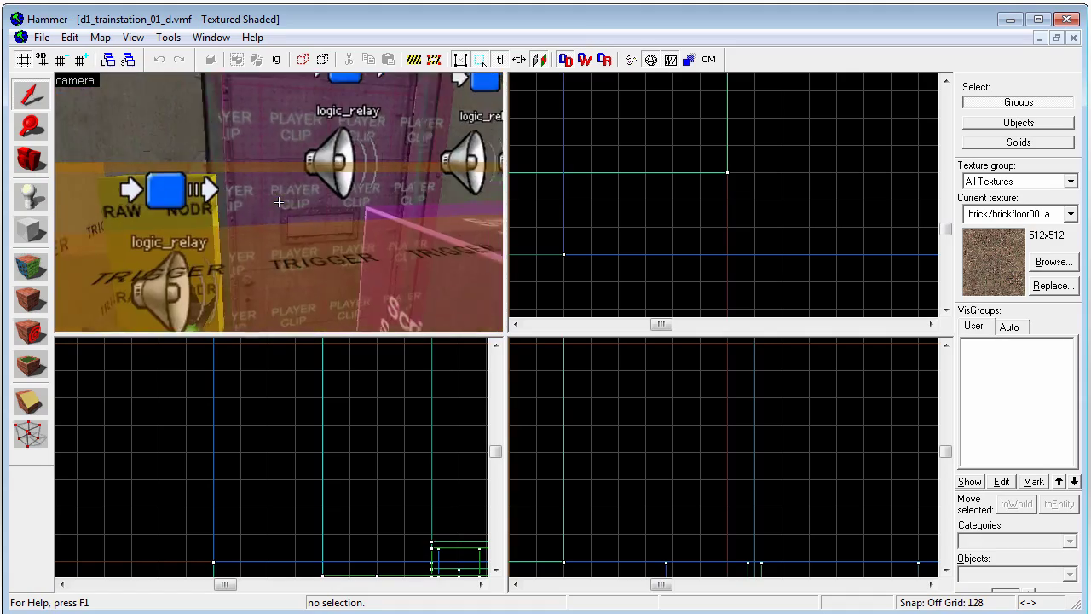